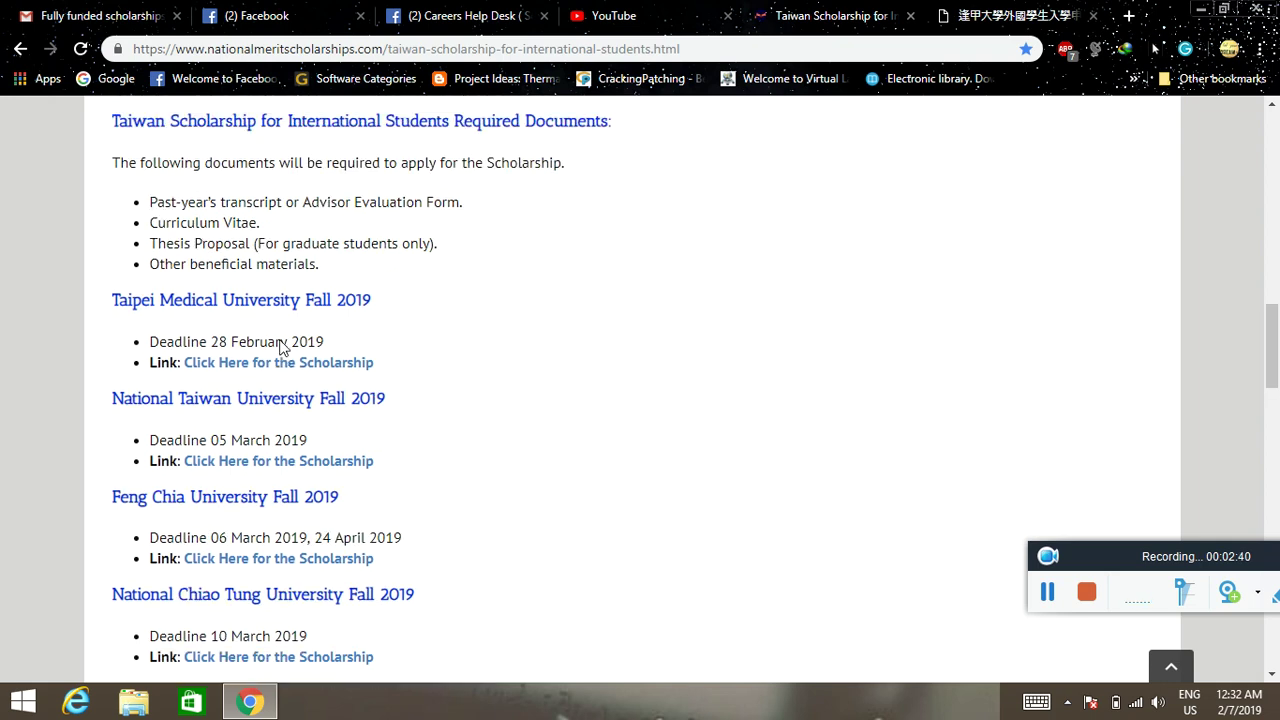
- Scroll to the Feng Chia University Fall 2019 listing and bring up its scholarship link's context menu
{"action": "scroll", "coordinate": [281, 347], "scroll_direction": "down", "scroll_amount": 2}
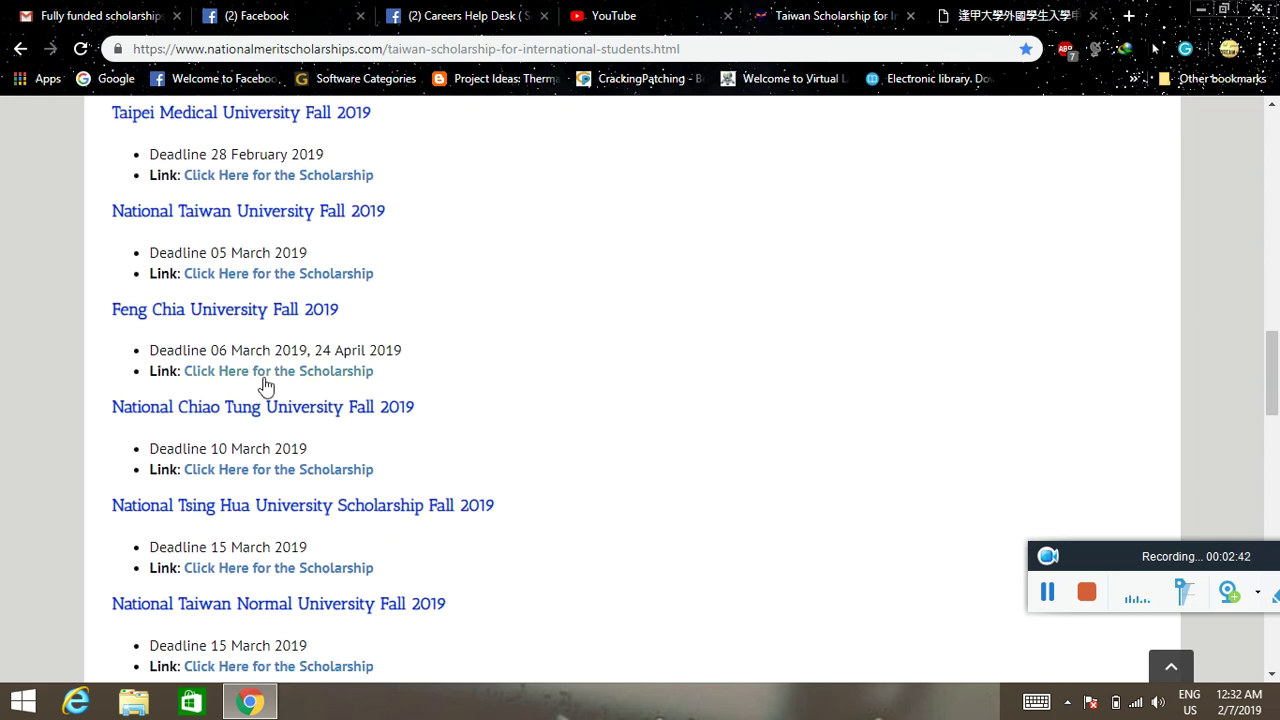
{"action": "right_click", "coordinate": [268, 375]}
- Open the Feng Chia scholarship link in a new tab and view its admission page
{"action": "left_click", "coordinate": [287, 389]}
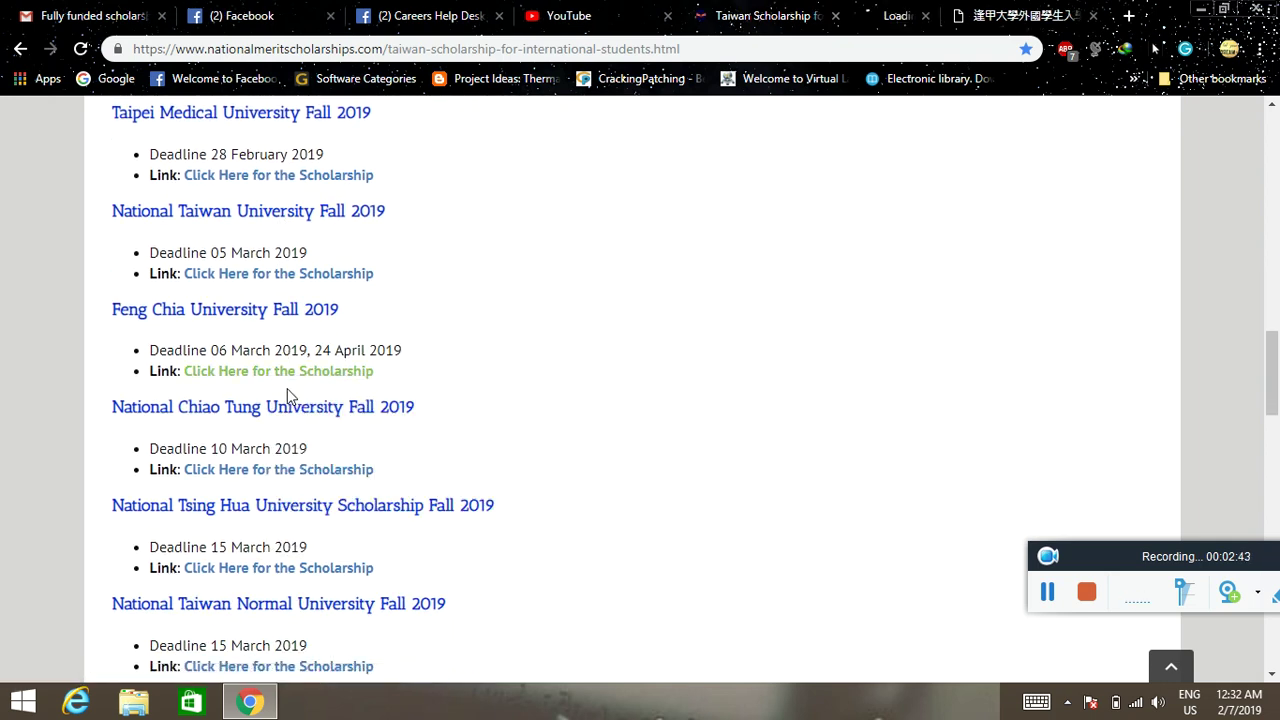
{"action": "left_click", "coordinate": [873, 8]}
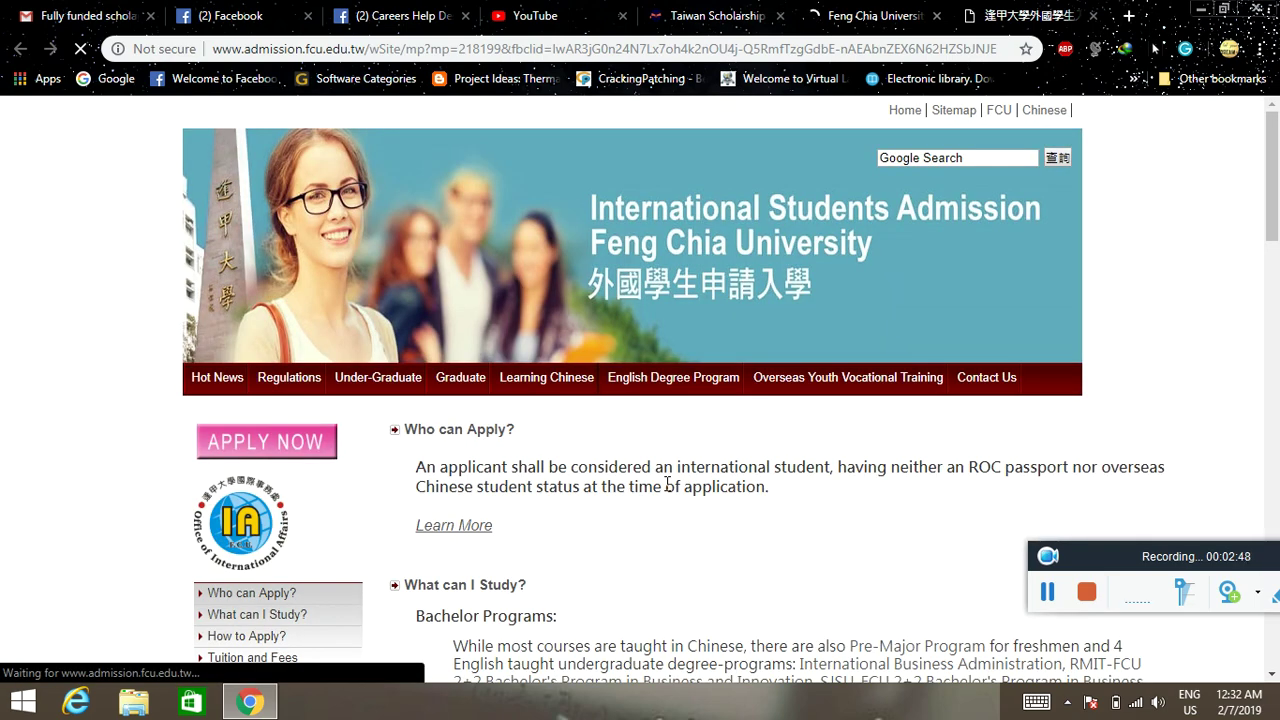
{"action": "scroll", "coordinate": [667, 484], "scroll_direction": "down", "scroll_amount": 3}
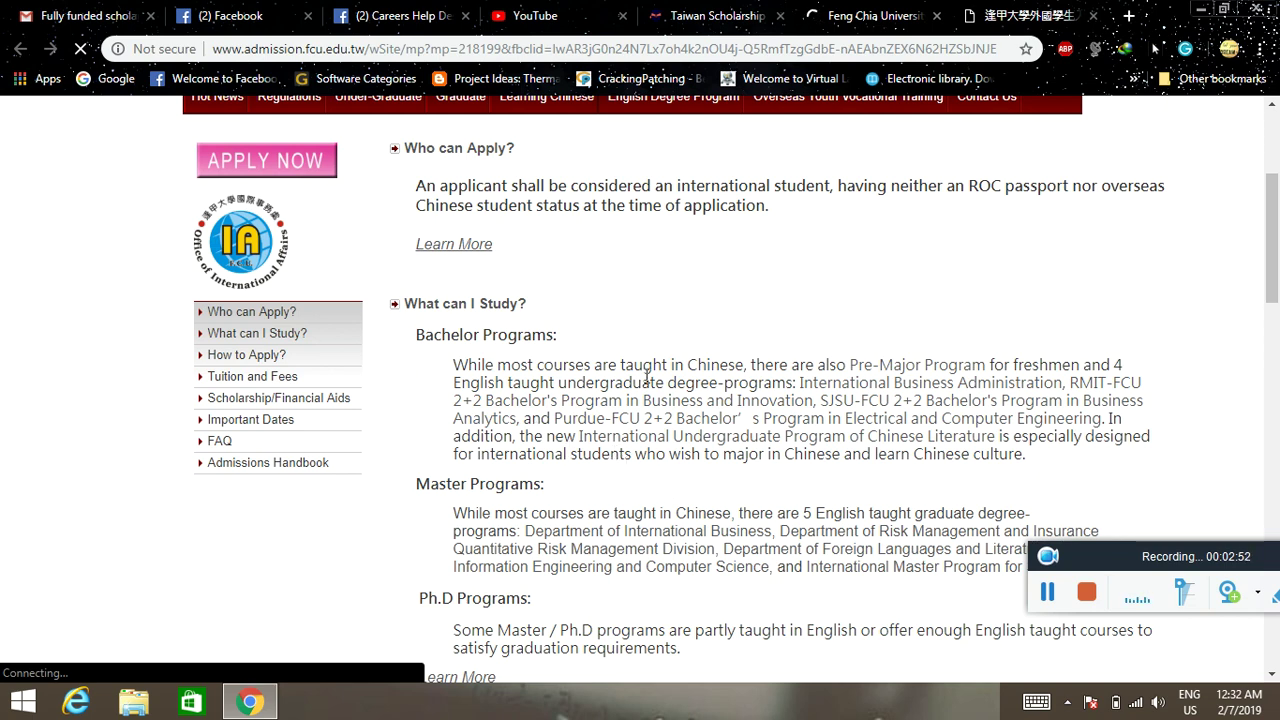
{"action": "scroll", "coordinate": [717, 373], "scroll_direction": "down", "scroll_amount": 2}
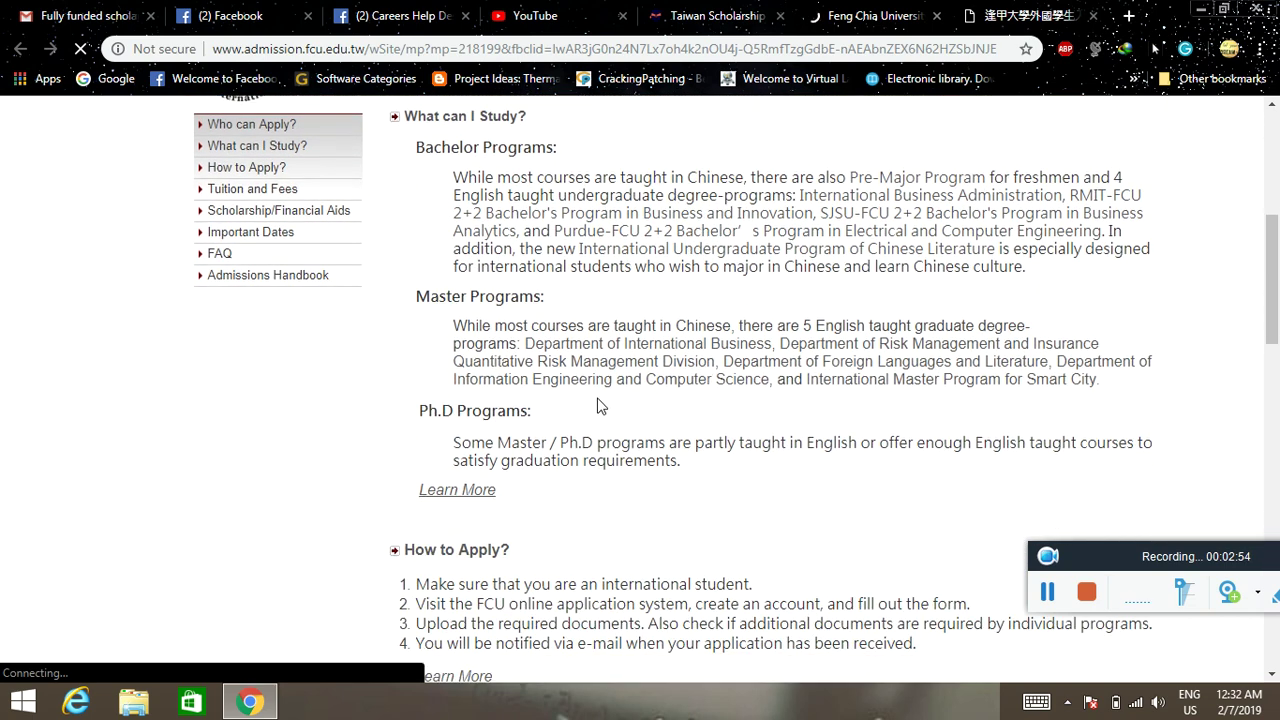
{"action": "scroll", "coordinate": [719, 354], "scroll_direction": "down", "scroll_amount": 1}
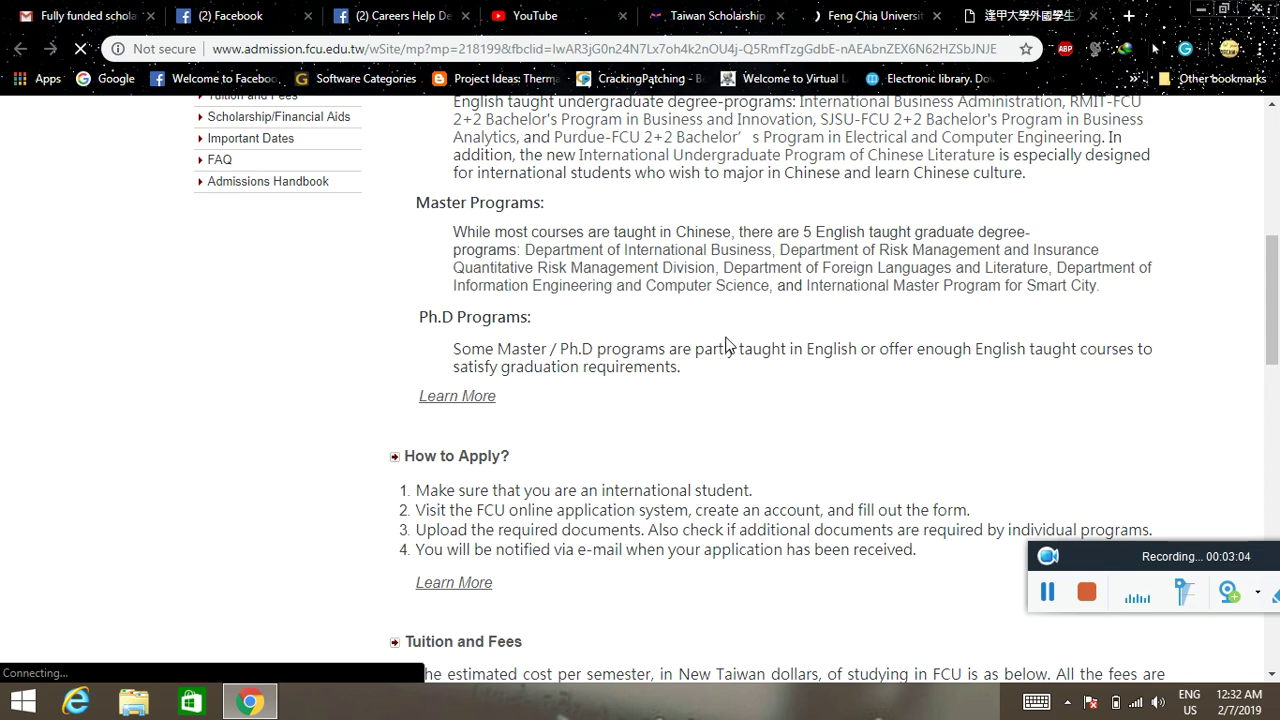
- Read down through fees, scholarships and Fall 2019 important dates, then return toward the top
{"action": "scroll", "coordinate": [724, 345], "scroll_direction": "down", "scroll_amount": 2}
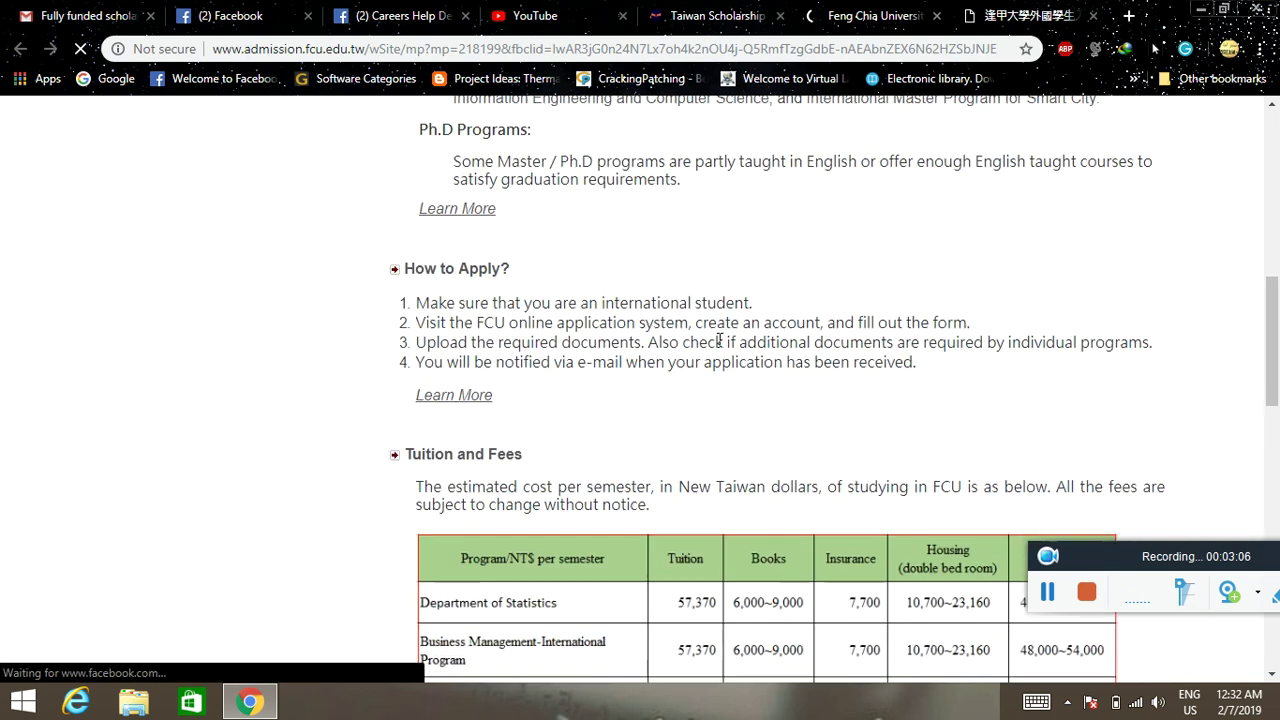
{"action": "scroll", "coordinate": [717, 349], "scroll_direction": "down", "scroll_amount": 2}
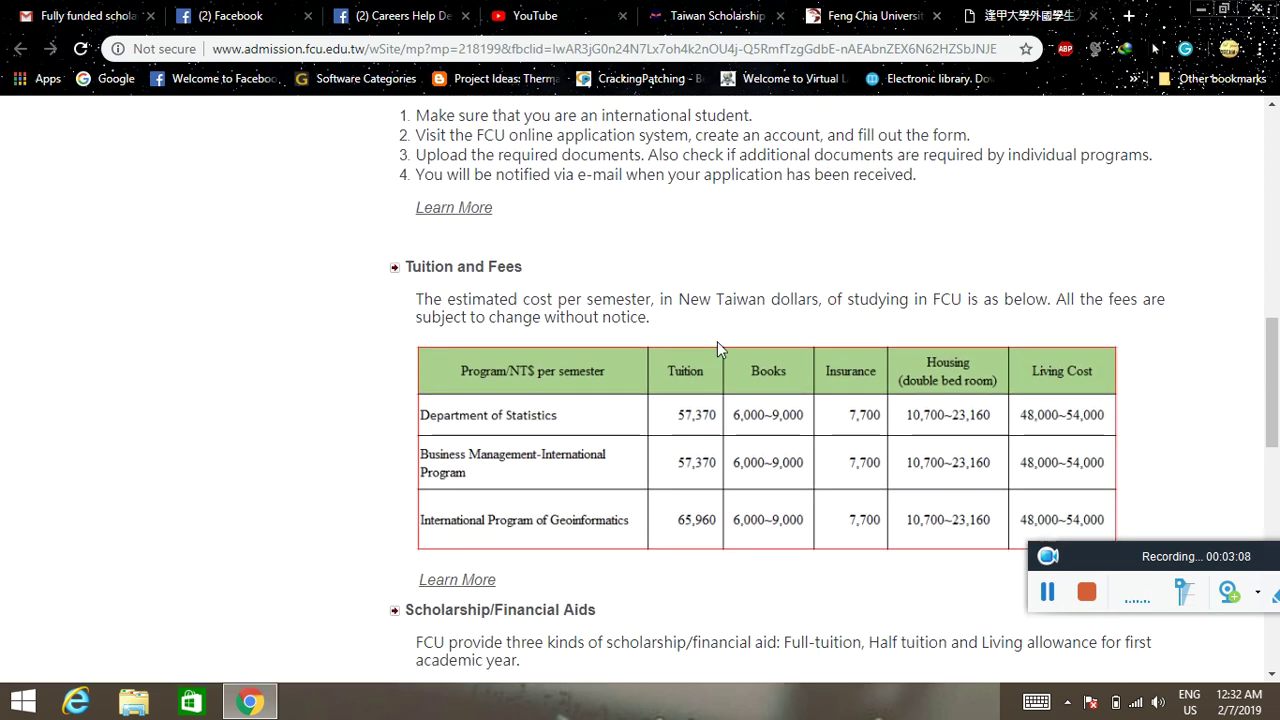
{"action": "scroll", "coordinate": [717, 341], "scroll_direction": "down", "scroll_amount": 3}
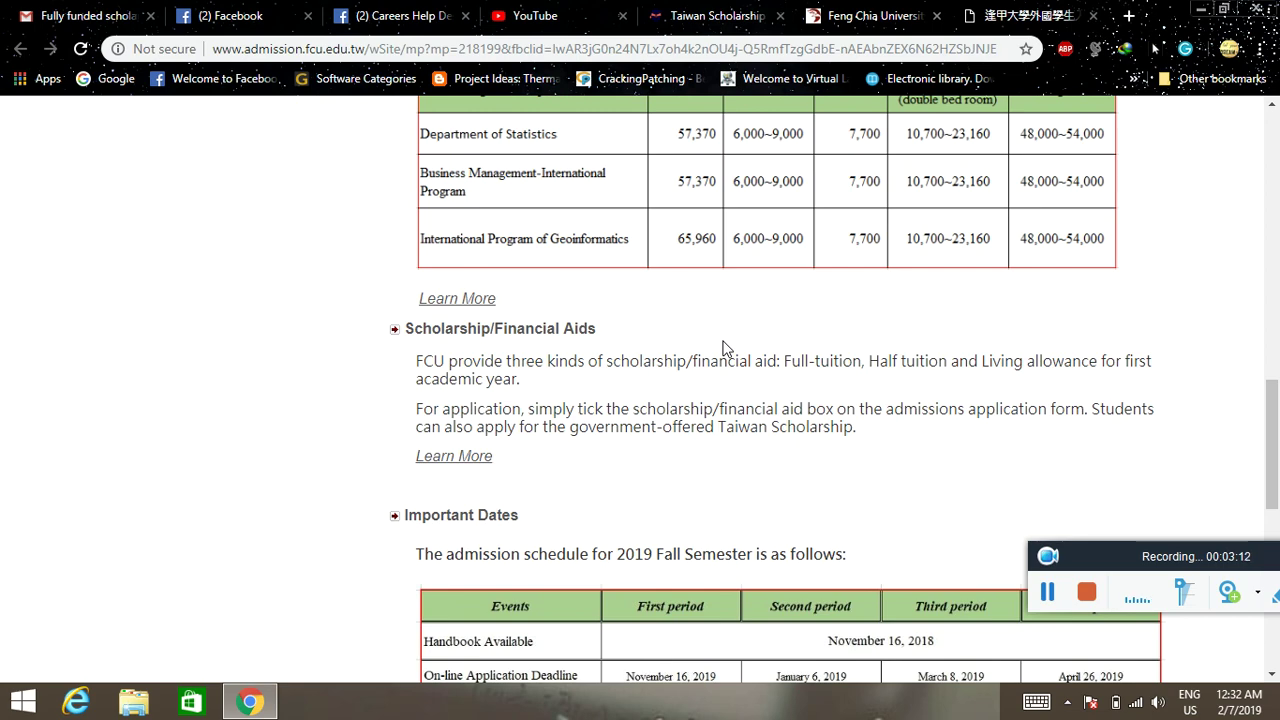
{"action": "scroll", "coordinate": [724, 347], "scroll_direction": "down", "scroll_amount": 1}
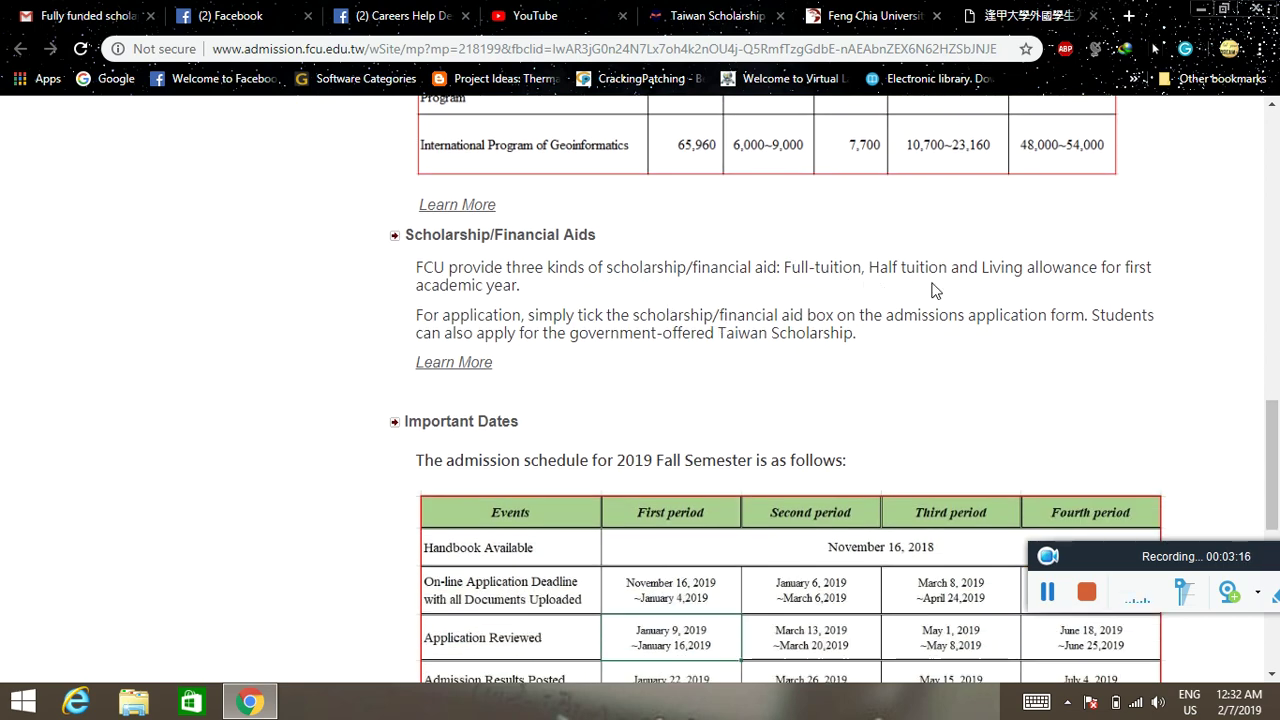
{"action": "scroll", "coordinate": [870, 345], "scroll_direction": "down", "scroll_amount": 3}
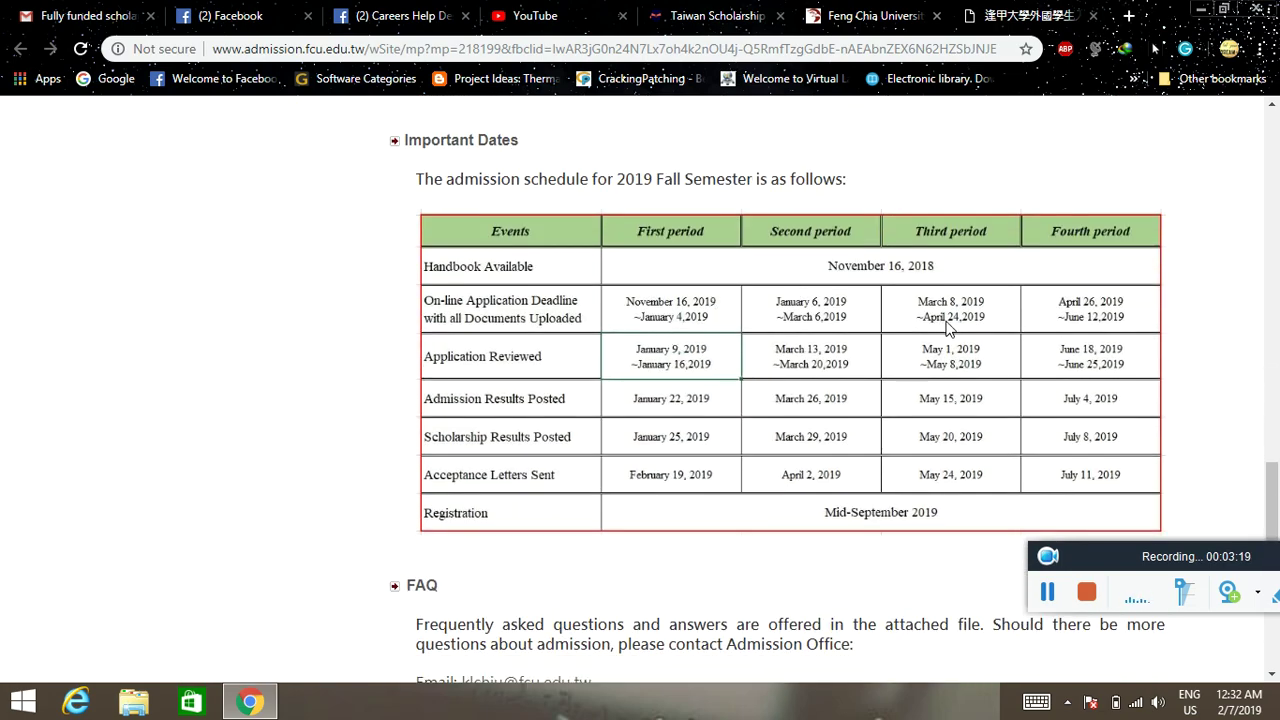
{"action": "scroll", "coordinate": [948, 328], "scroll_direction": "down", "scroll_amount": 4}
{"action": "scroll", "coordinate": [711, 397], "scroll_direction": "up", "scroll_amount": 10}
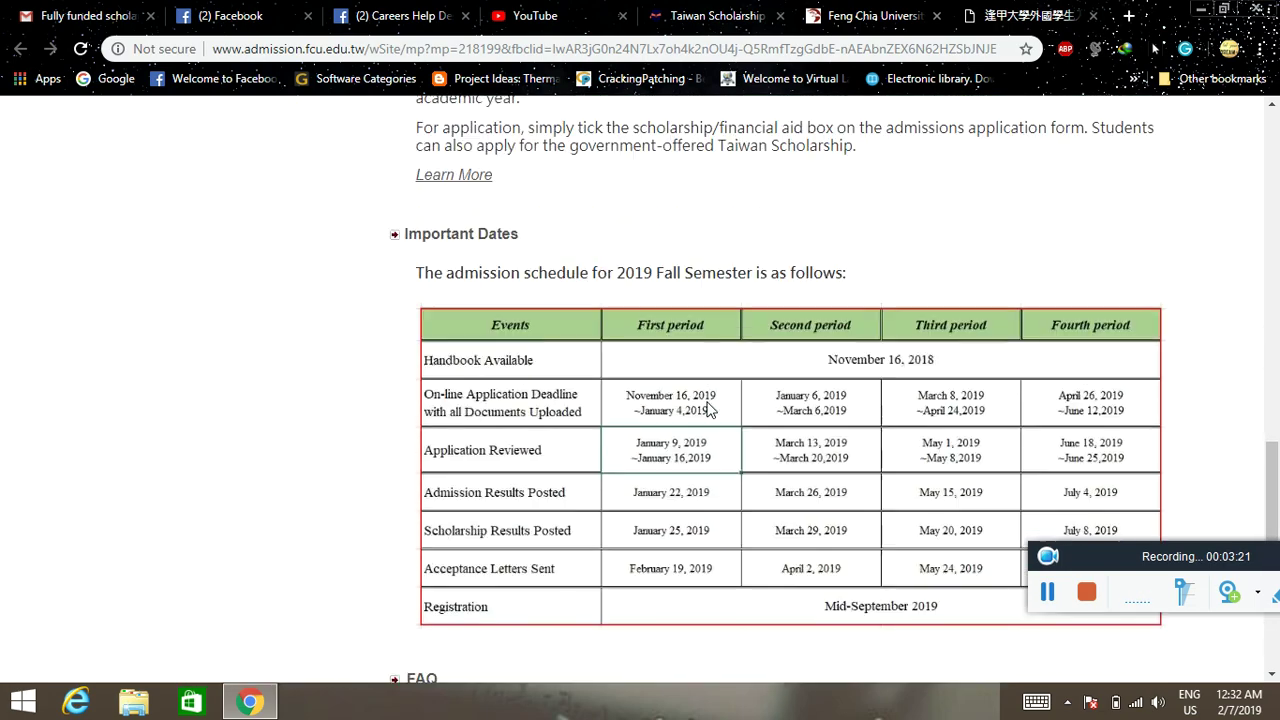
{"action": "scroll", "coordinate": [707, 405], "scroll_direction": "up", "scroll_amount": 10}
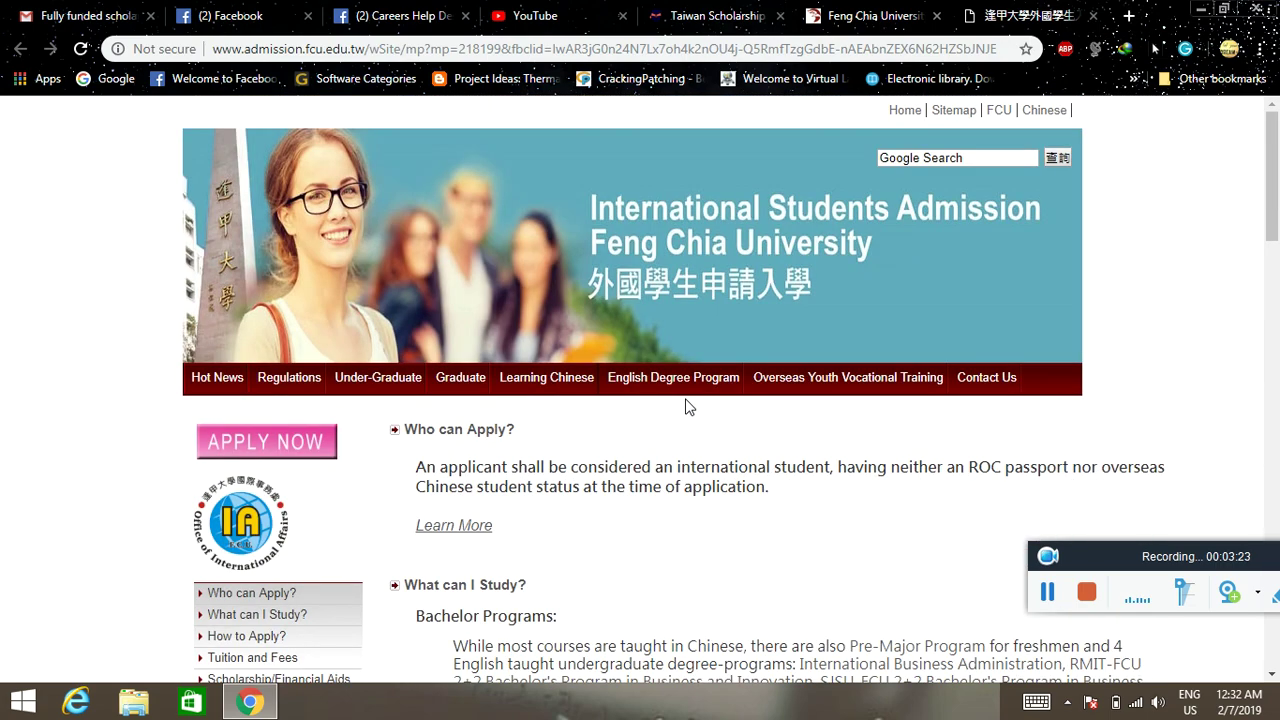
- Start the Fall 2019 application via APPLY NOW, then Apply Now on the six-steps page
{"action": "left_click", "coordinate": [226, 458]}
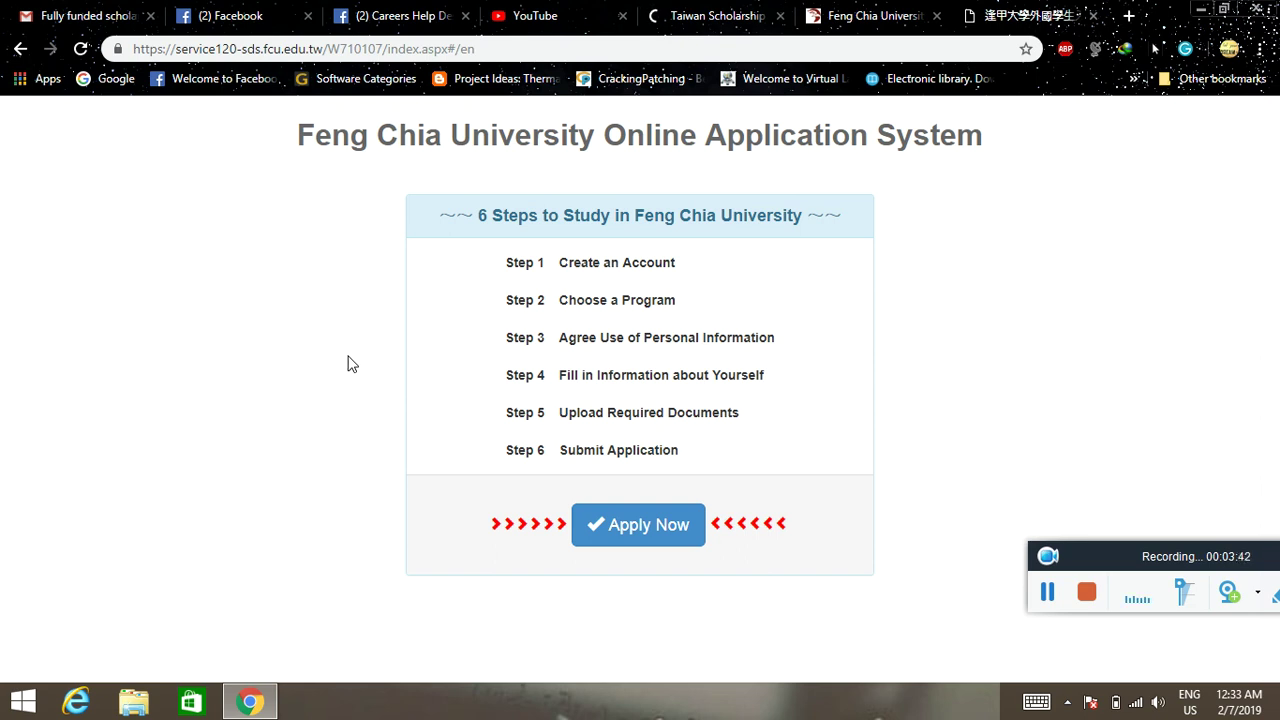
{"action": "left_click", "coordinate": [670, 524]}
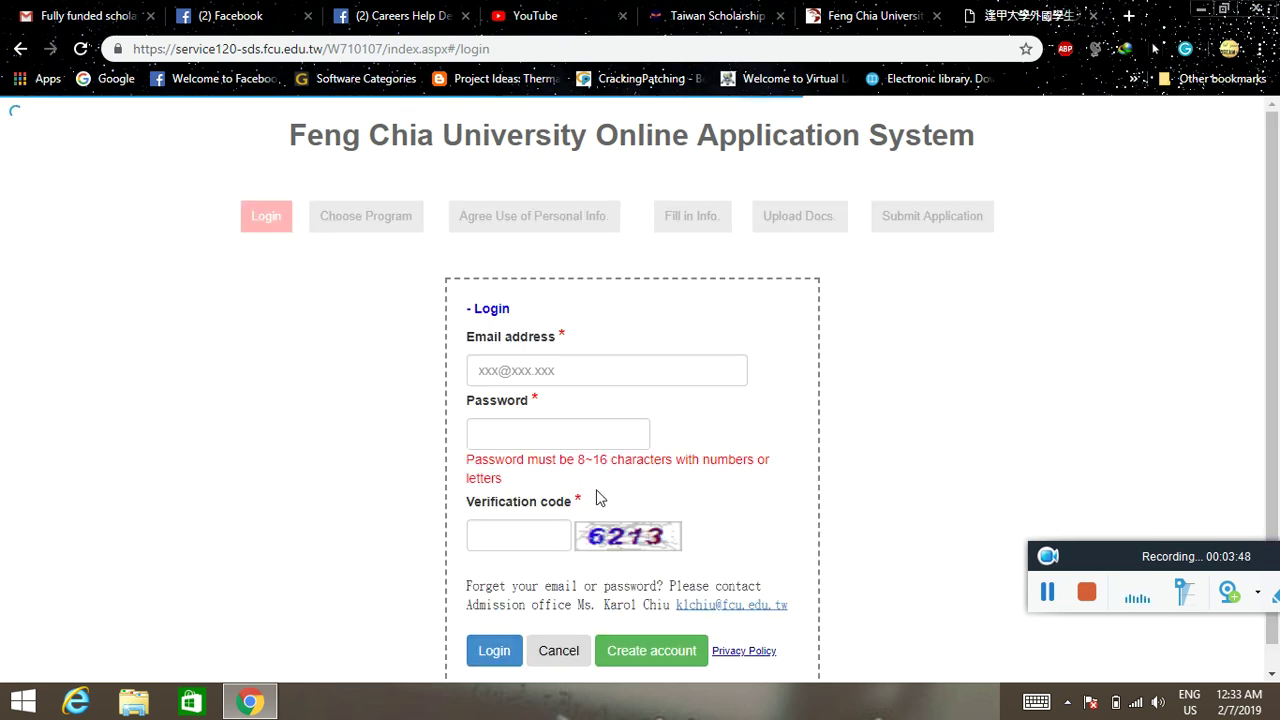
- Enter the applicant's e-mail, an account password and the verification code, then choose Create account
{"action": "left_click", "coordinate": [572, 345]}
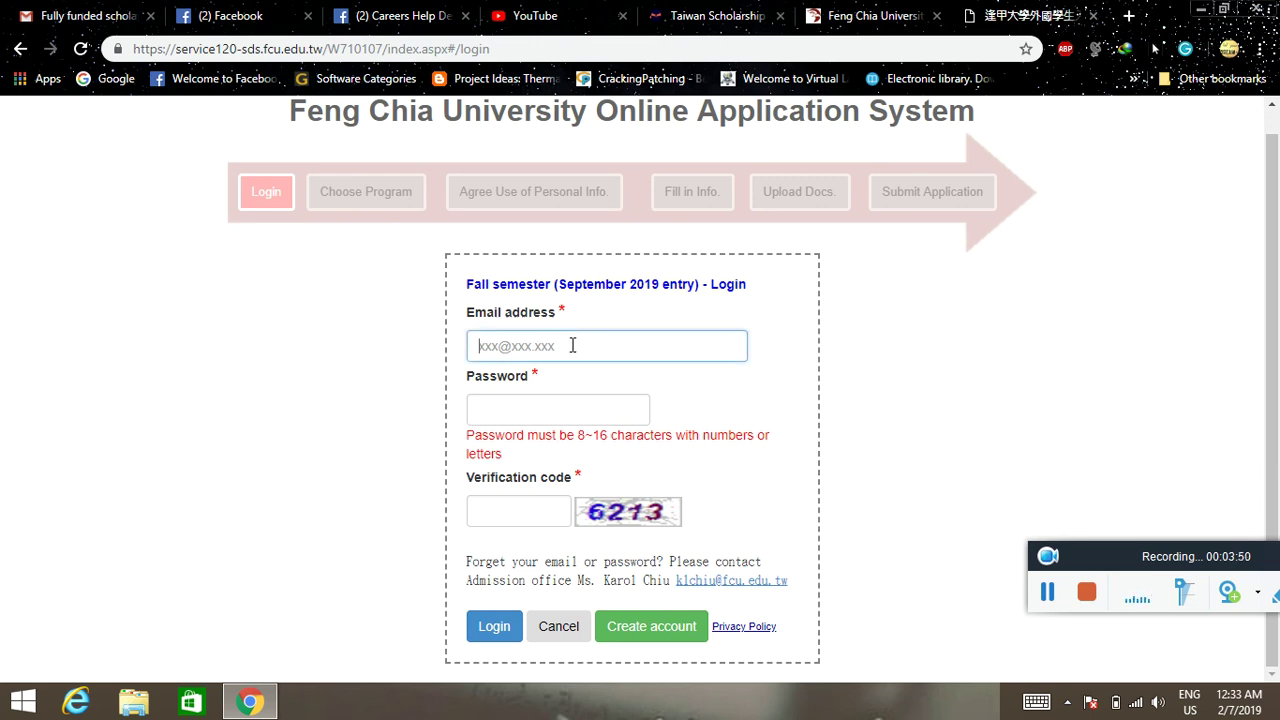
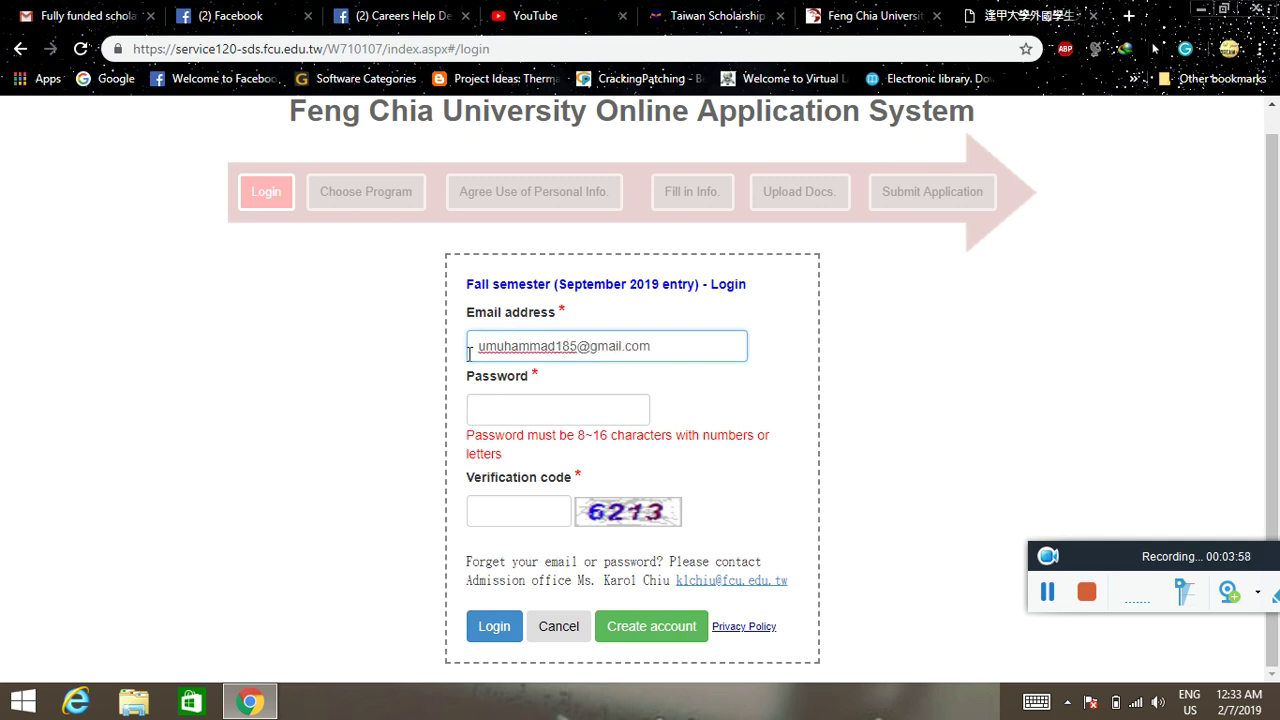
{"action": "left_click", "coordinate": [550, 400]}
{"action": "type", "text": "•••••"}
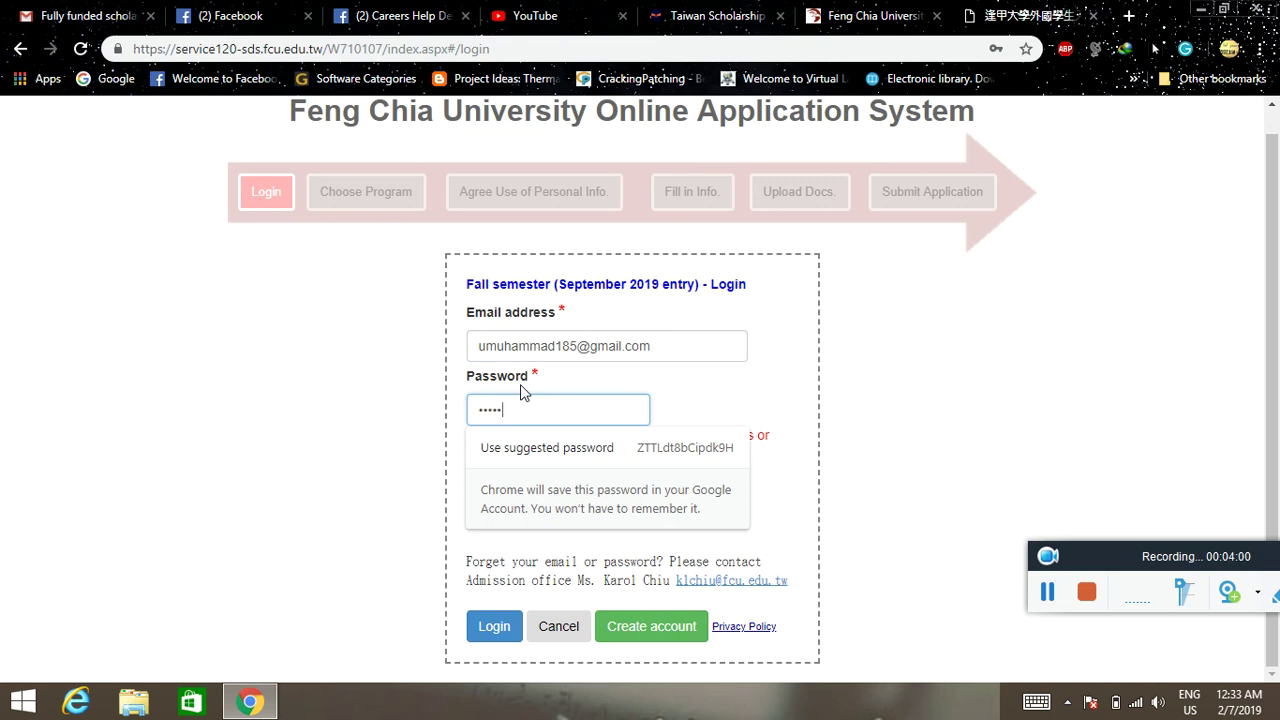
{"action": "type", "text": "••"}
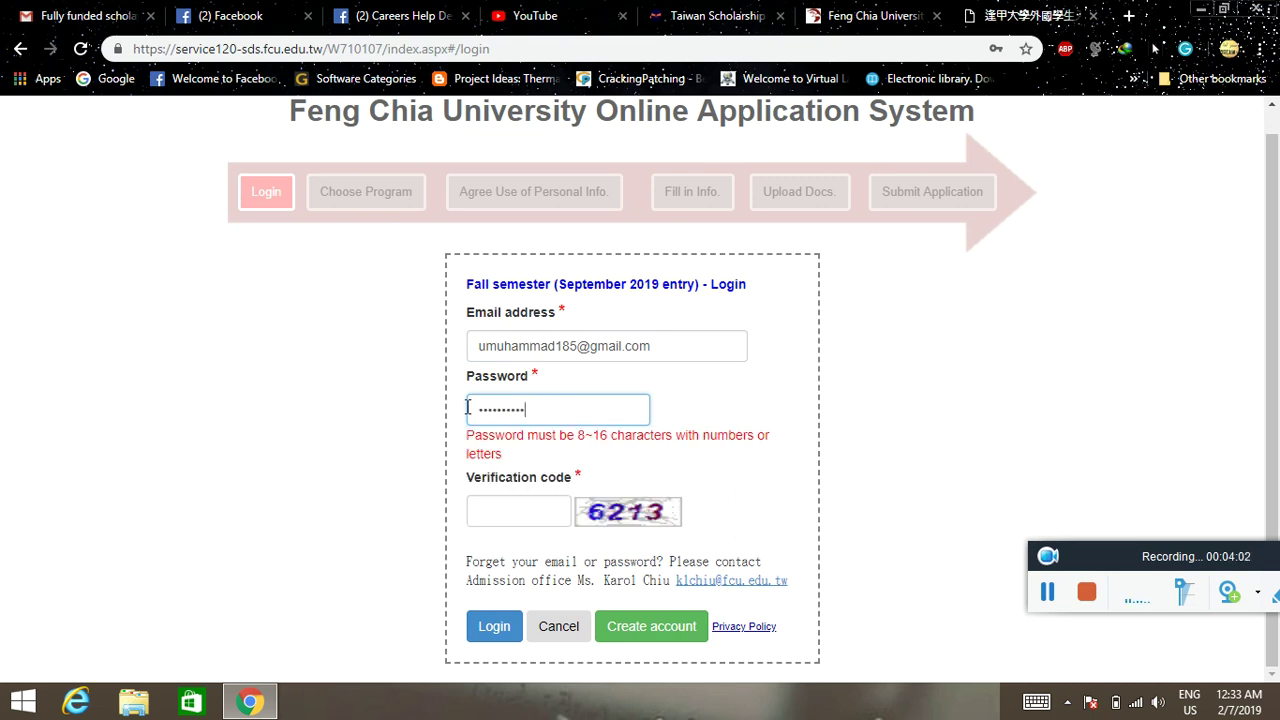
{"action": "left_click", "coordinate": [507, 509]}
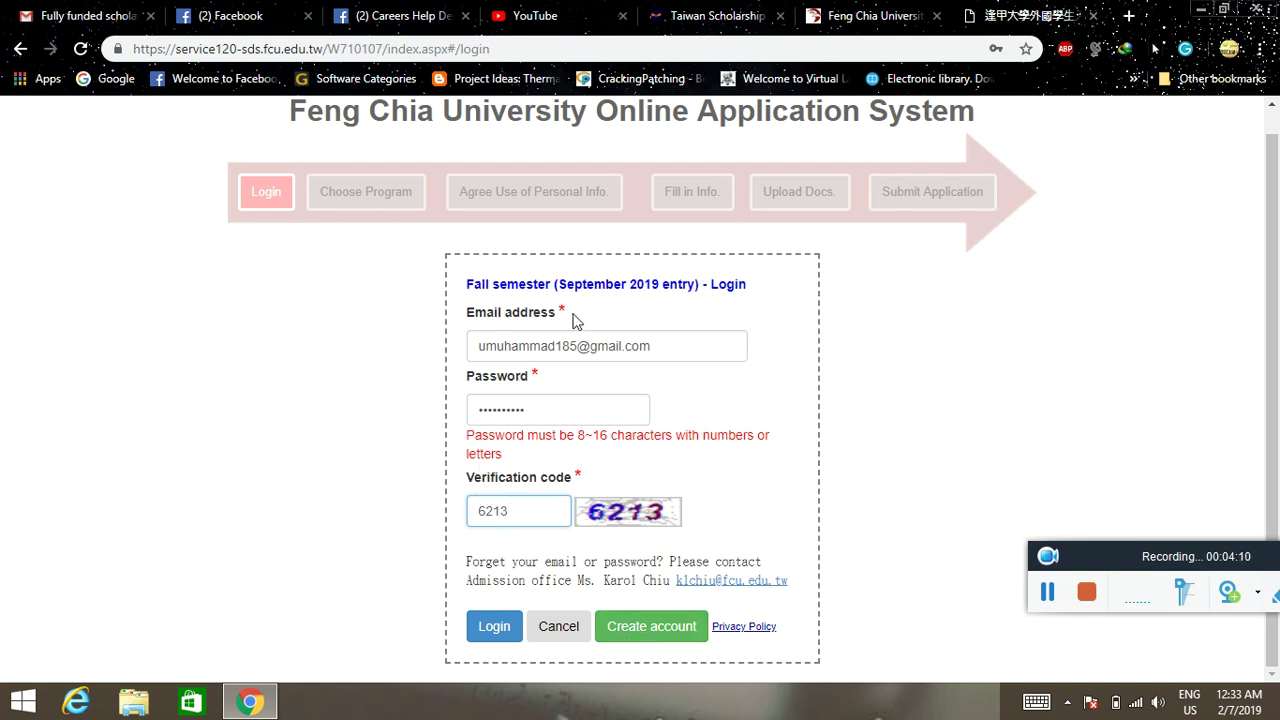
{"action": "left_click", "coordinate": [651, 628]}
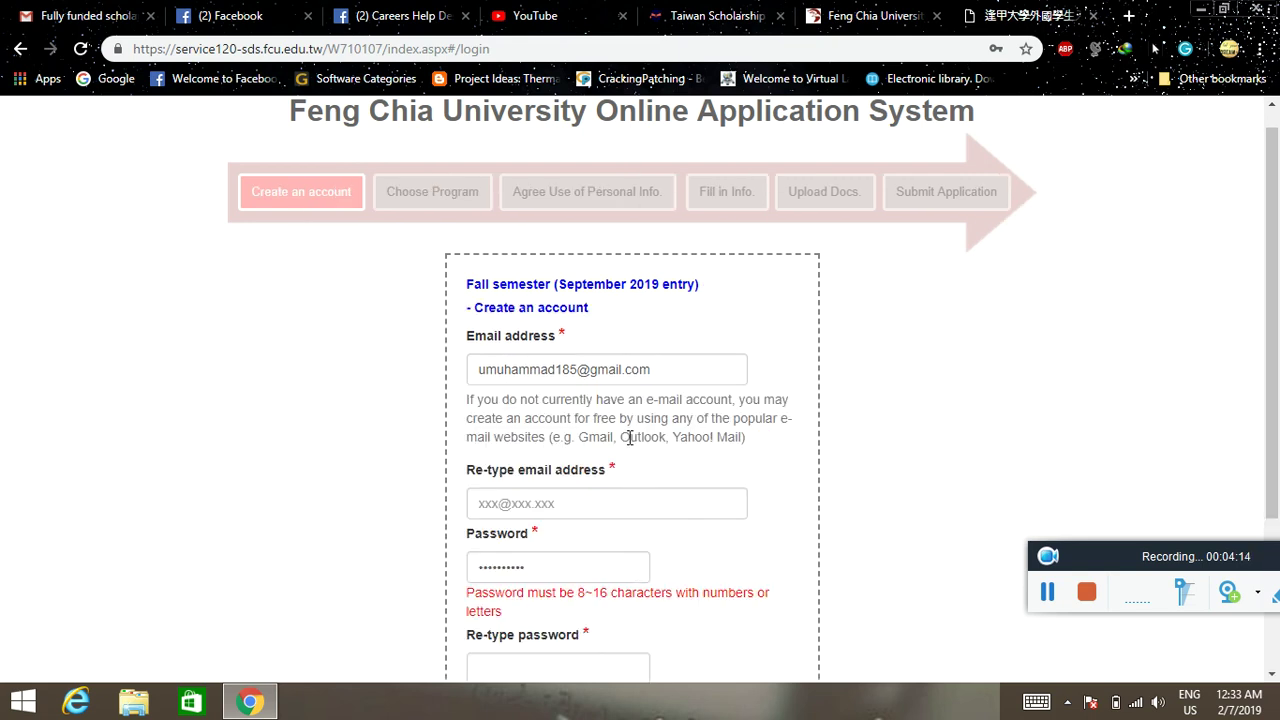
- Re-type the password and the e-mail address to confirm them, and create the account
{"action": "scroll", "coordinate": [645, 436], "scroll_direction": "down", "scroll_amount": 3}
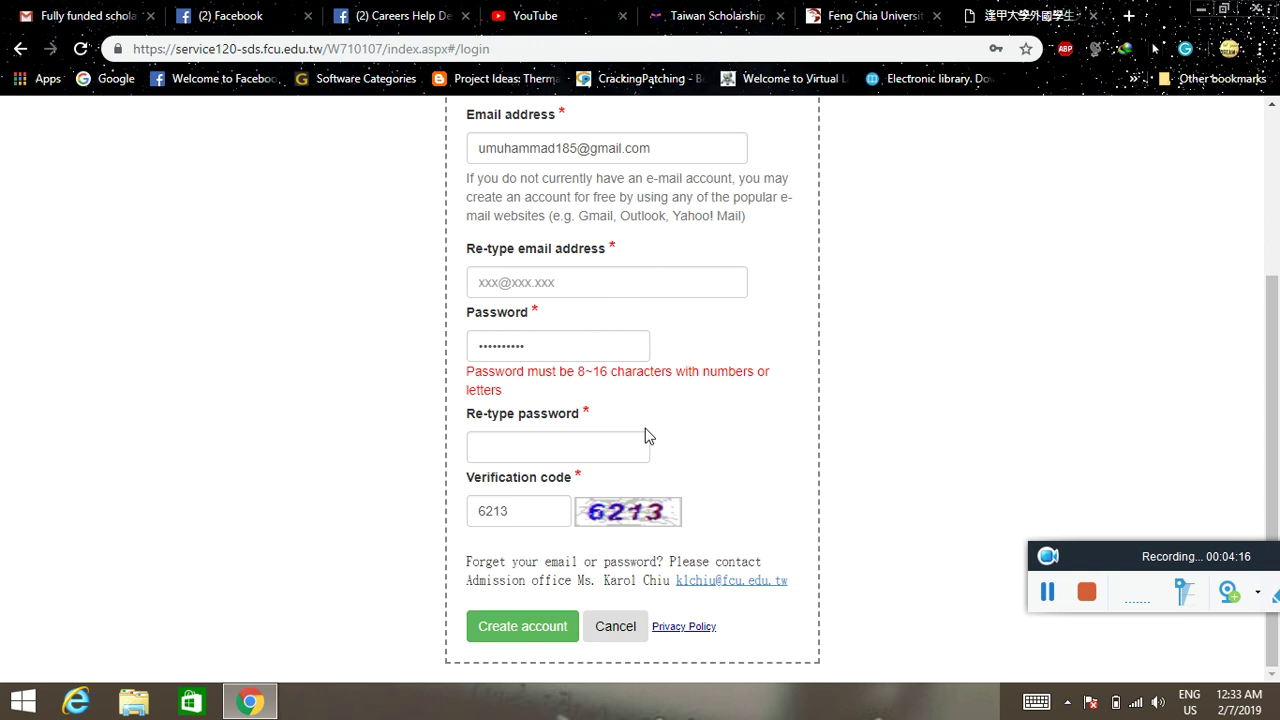
{"action": "left_click", "coordinate": [533, 450]}
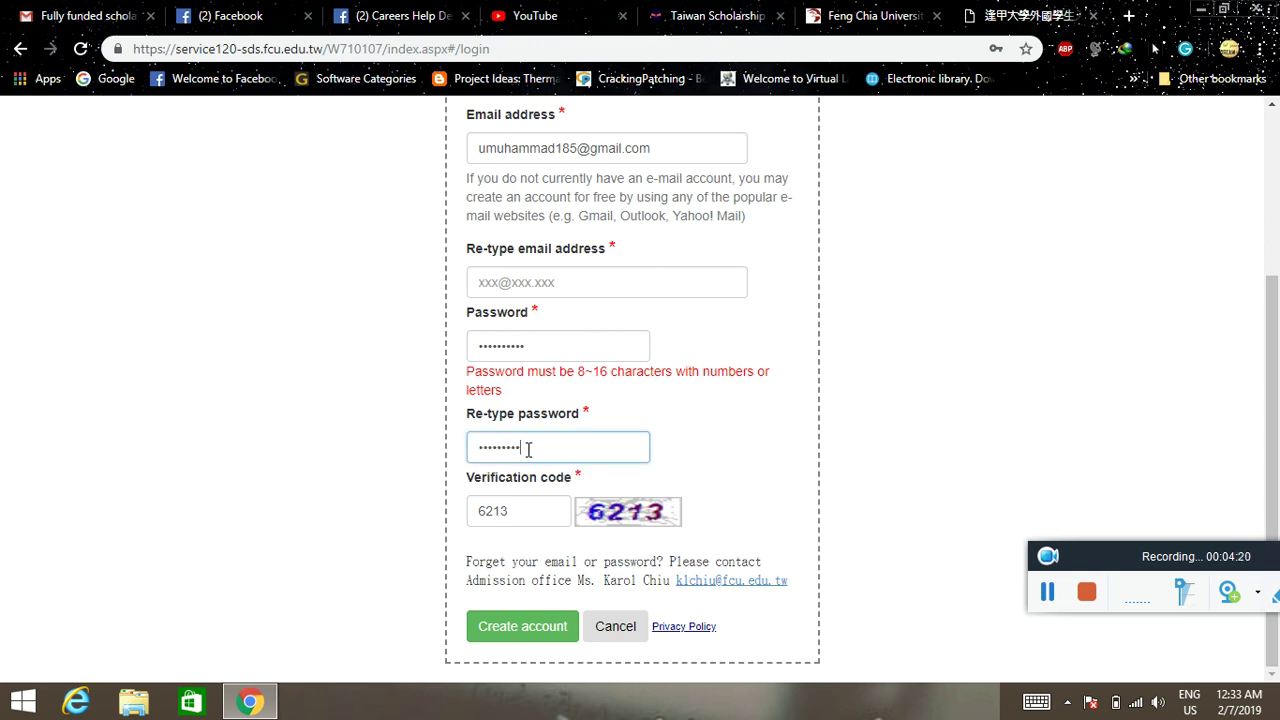
{"action": "left_click", "coordinate": [518, 628]}
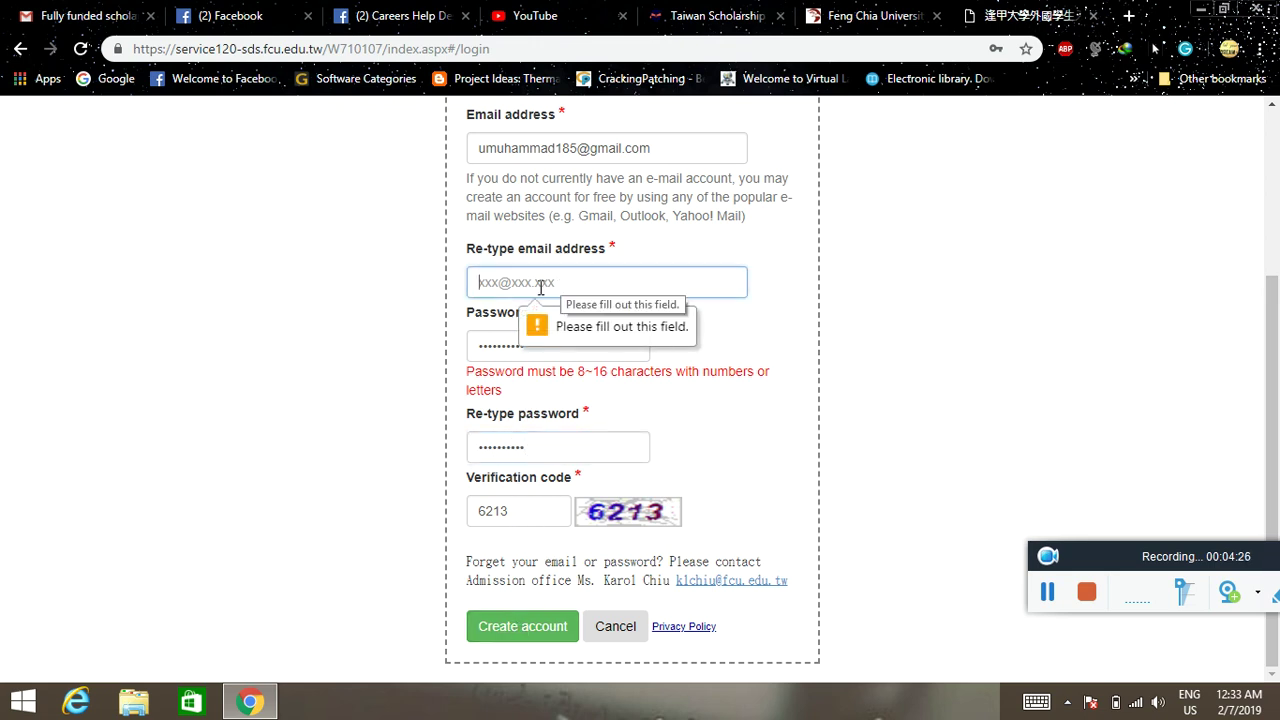
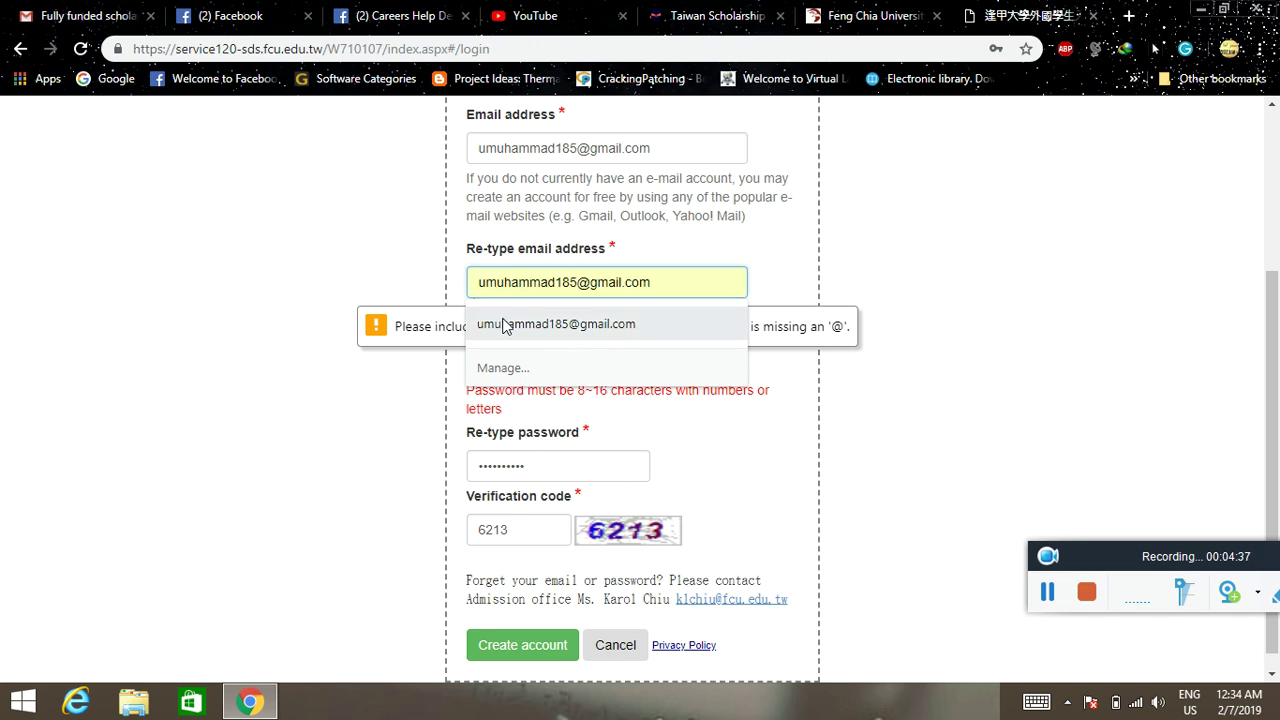
{"action": "left_click", "coordinate": [530, 325]}
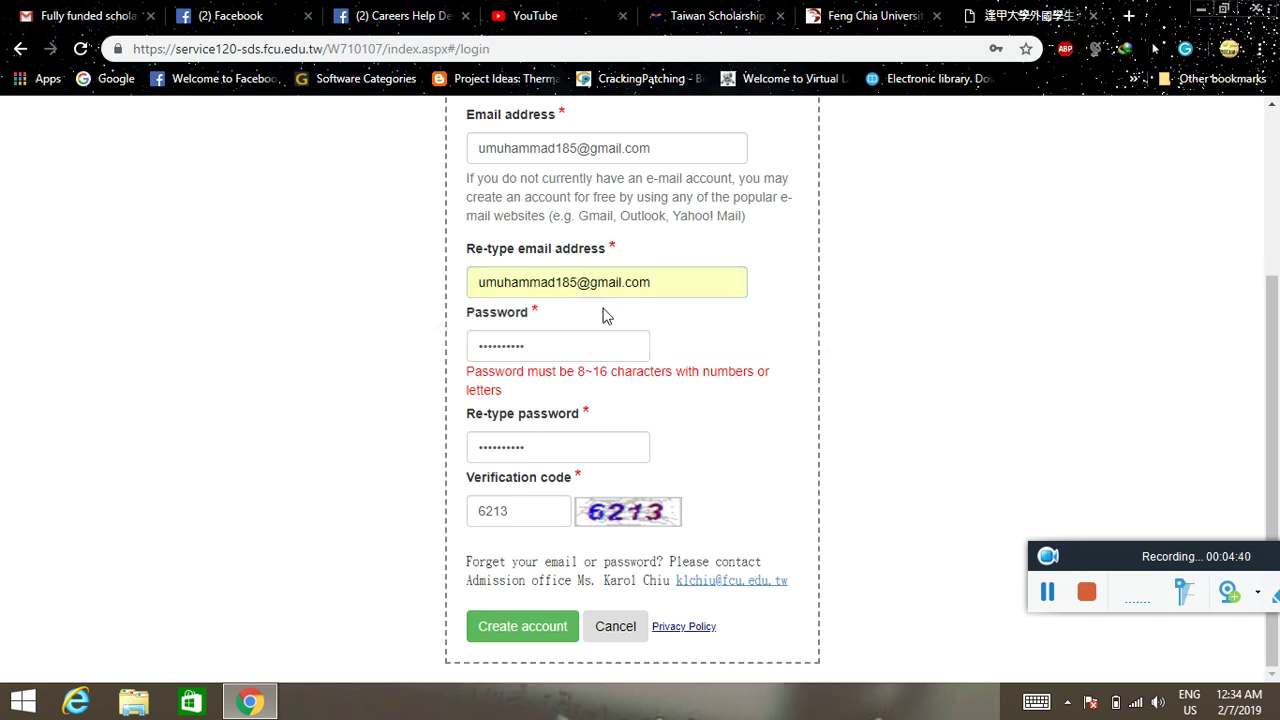
{"action": "left_click", "coordinate": [526, 624]}
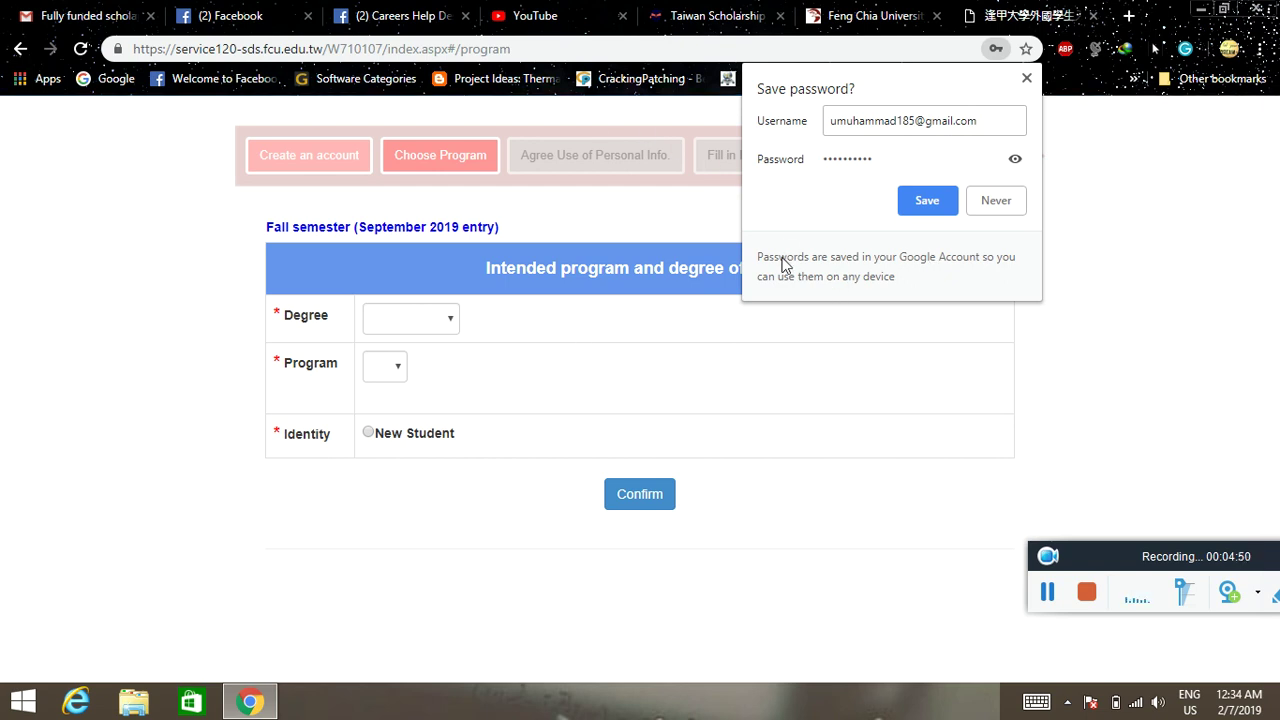
- Save the login details in the browser and set the Degree to Master
{"action": "left_click", "coordinate": [927, 199]}
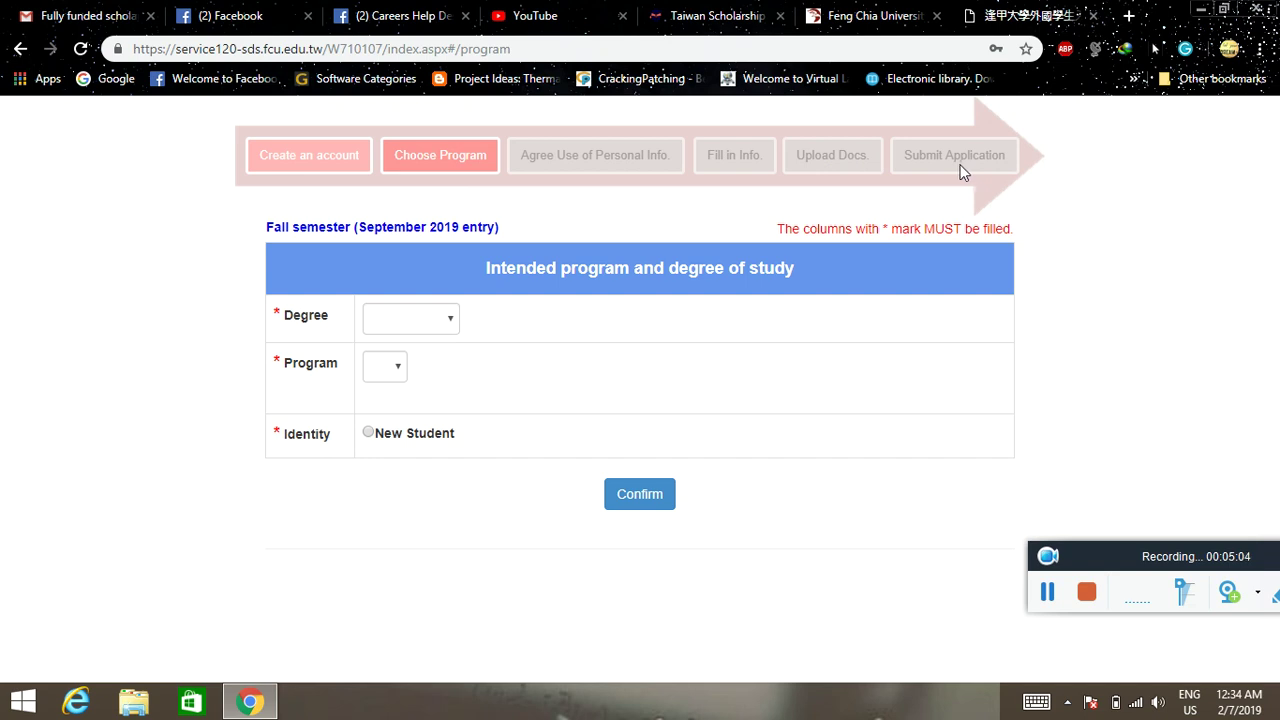
{"action": "left_click", "coordinate": [445, 322]}
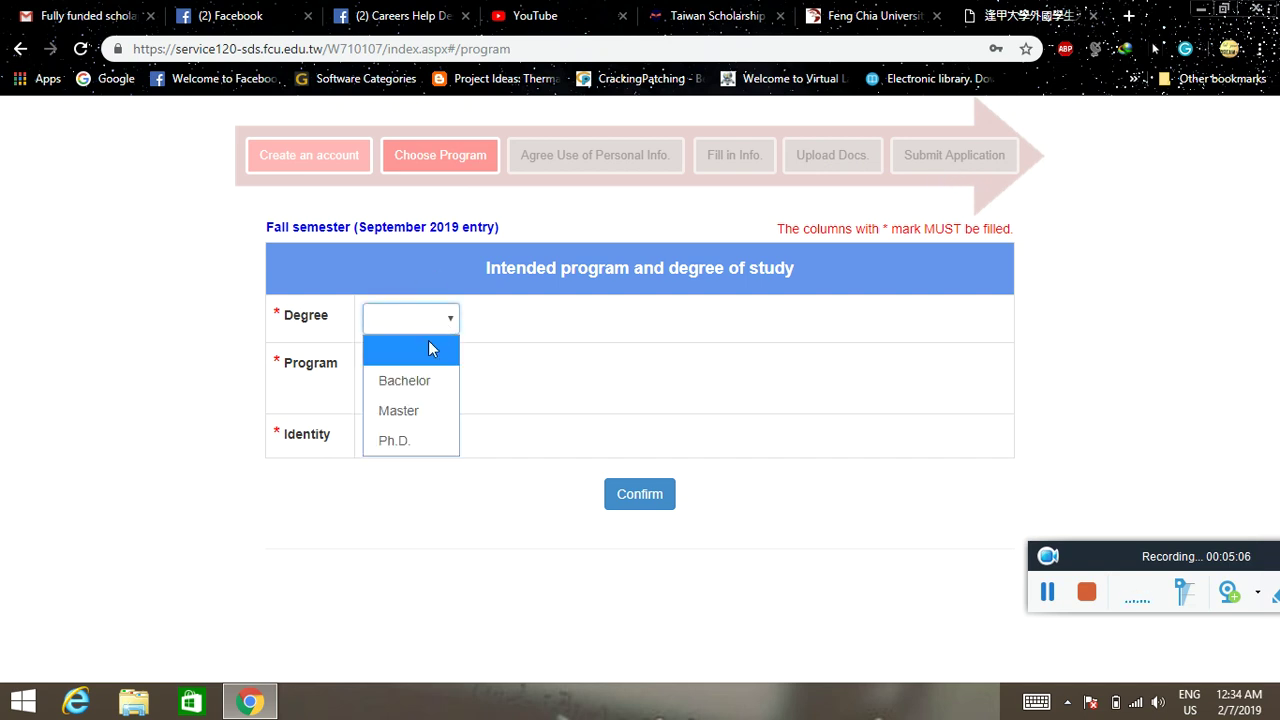
{"action": "left_click", "coordinate": [404, 410]}
- Pick Chemical Engineering as the program, mark New Student, and confirm the choice
{"action": "left_click", "coordinate": [399, 370]}
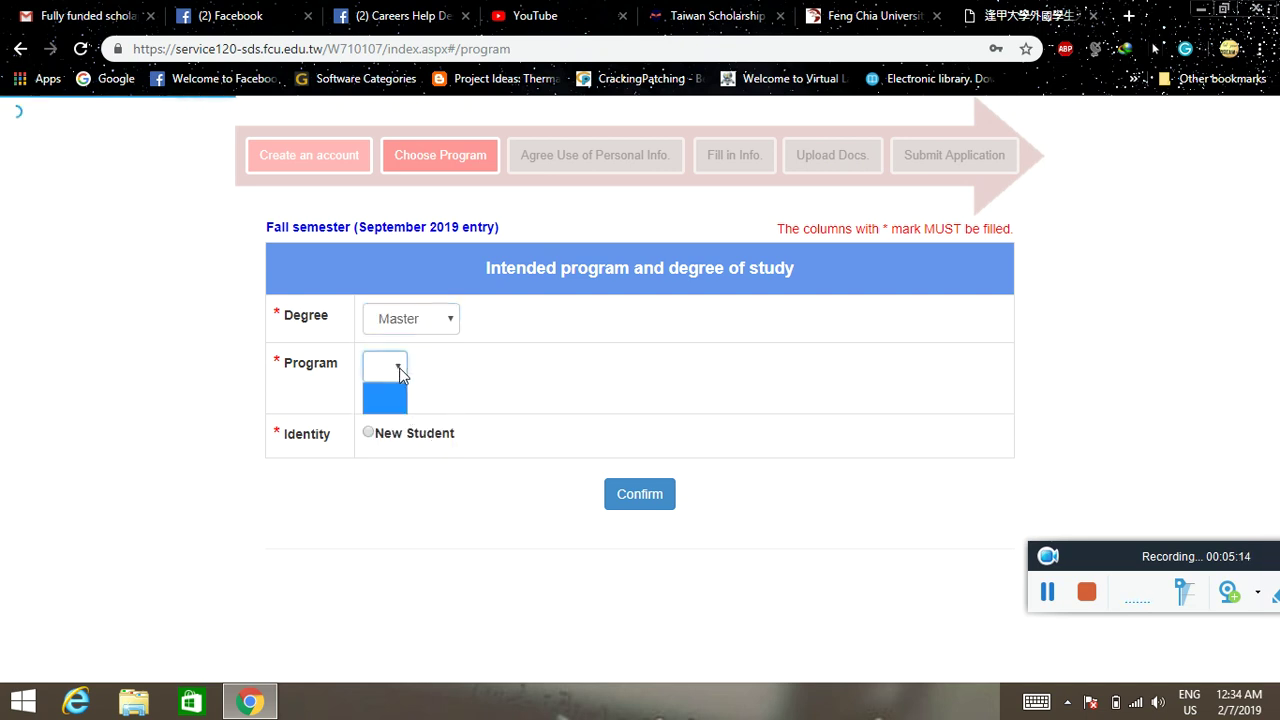
{"action": "left_click", "coordinate": [400, 371]}
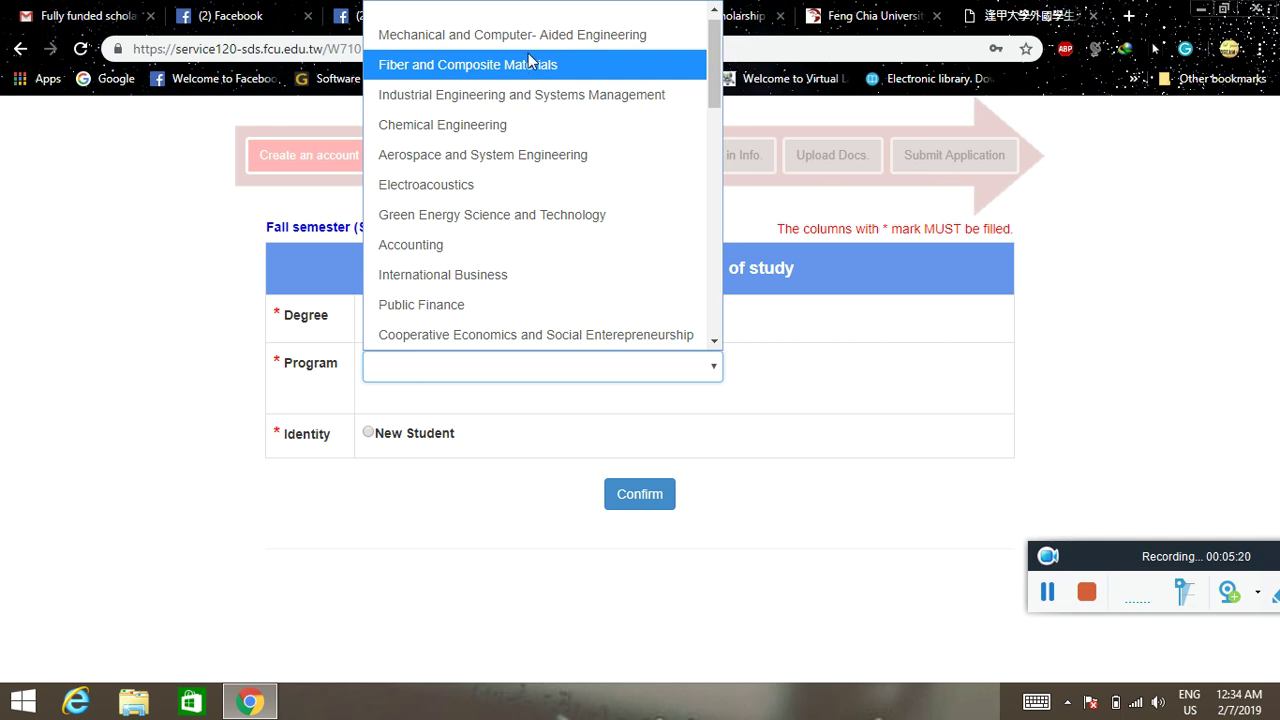
{"action": "scroll", "coordinate": [530, 60], "scroll_direction": "down", "scroll_amount": 5}
{"action": "scroll", "coordinate": [528, 77], "scroll_direction": "down", "scroll_amount": 2}
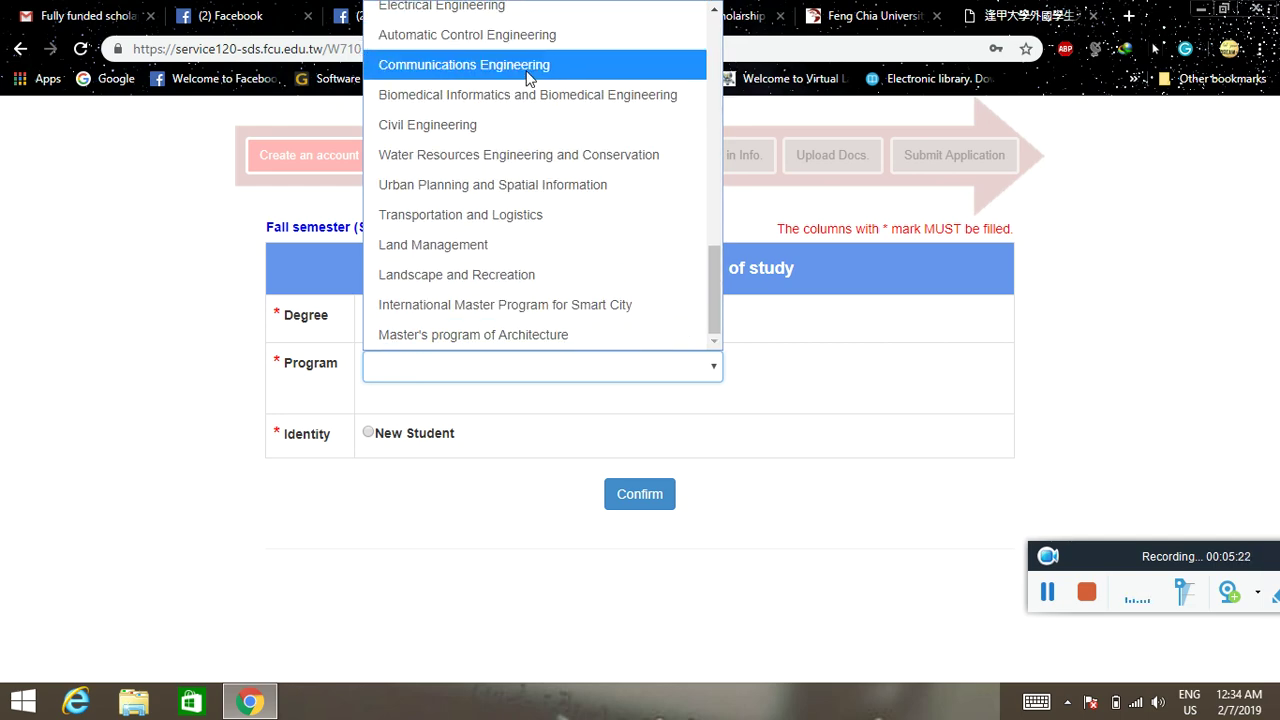
{"action": "scroll", "coordinate": [500, 218], "scroll_direction": "up", "scroll_amount": 7}
{"action": "scroll", "coordinate": [500, 222], "scroll_direction": "up", "scroll_amount": 2}
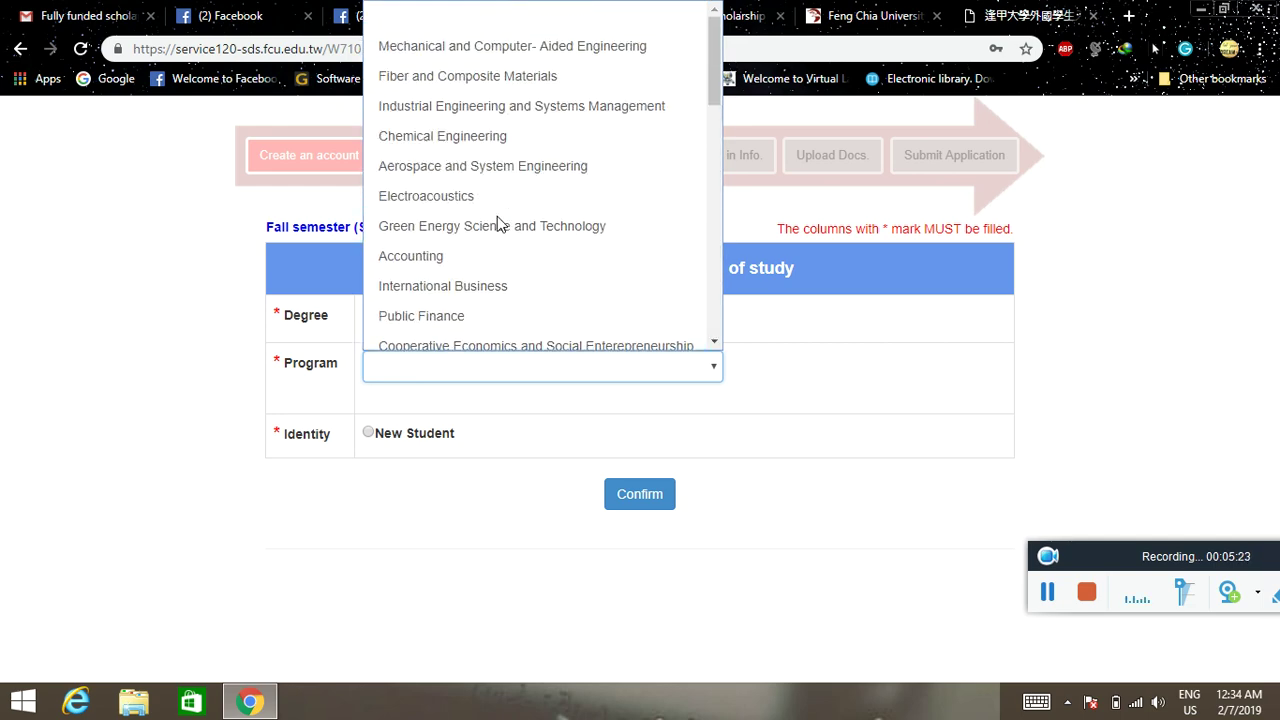
{"action": "left_click", "coordinate": [490, 140]}
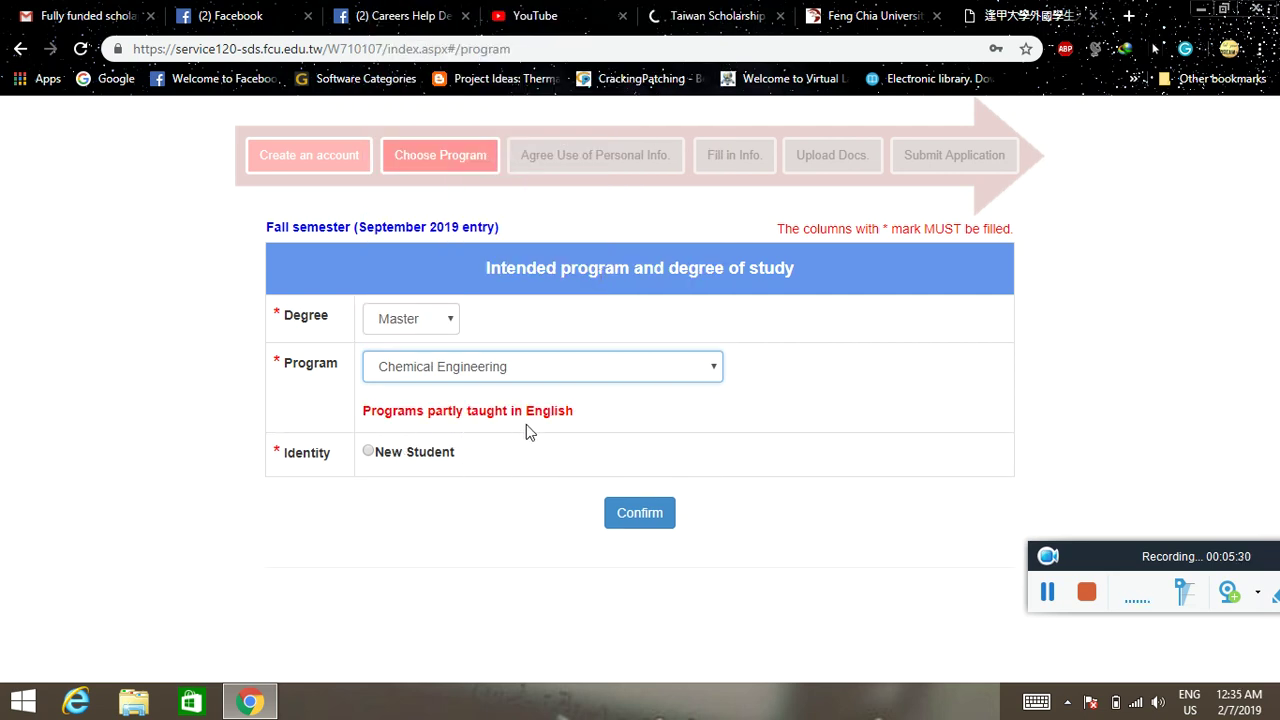
{"action": "left_click", "coordinate": [368, 452]}
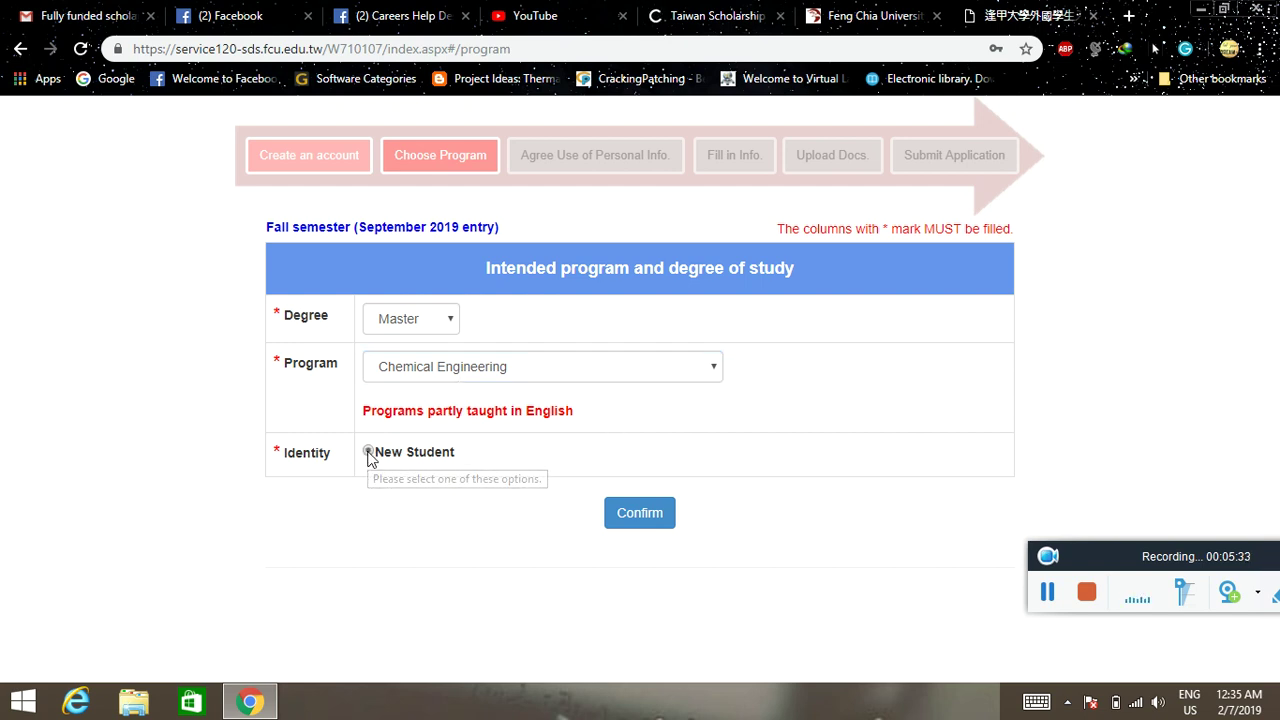
{"action": "left_click", "coordinate": [640, 514]}
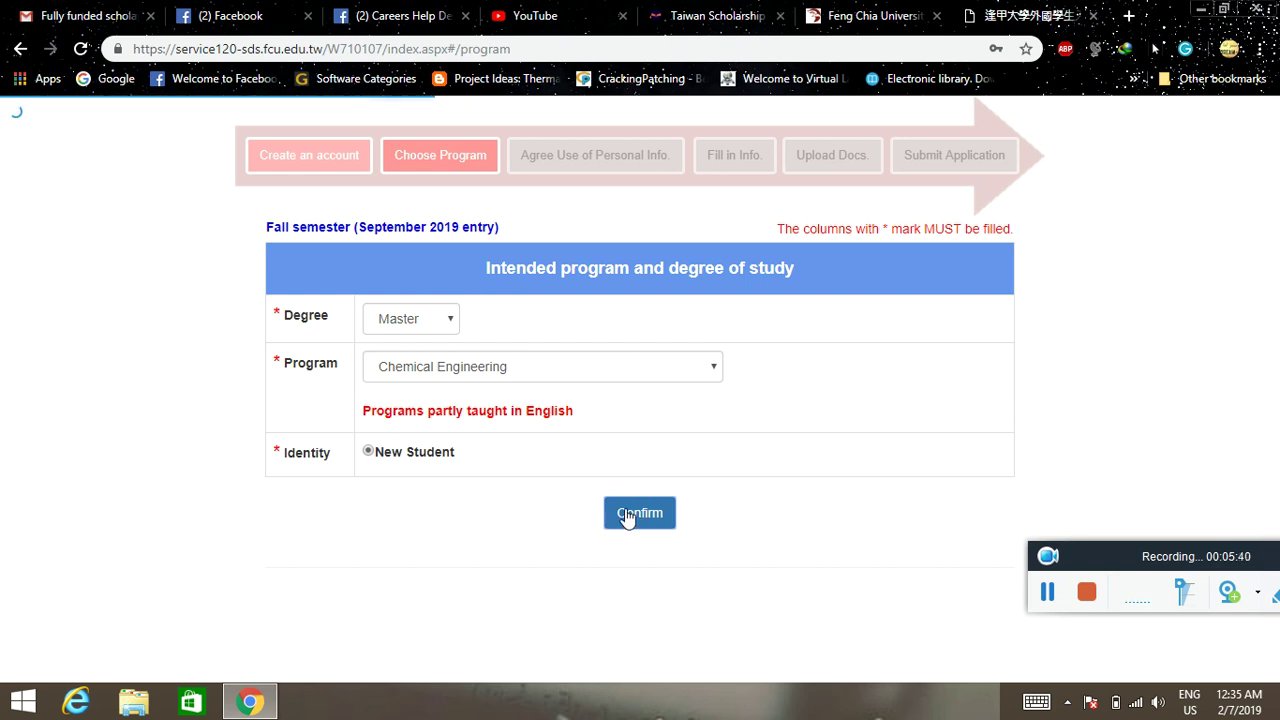
{"action": "left_click", "coordinate": [626, 516]}
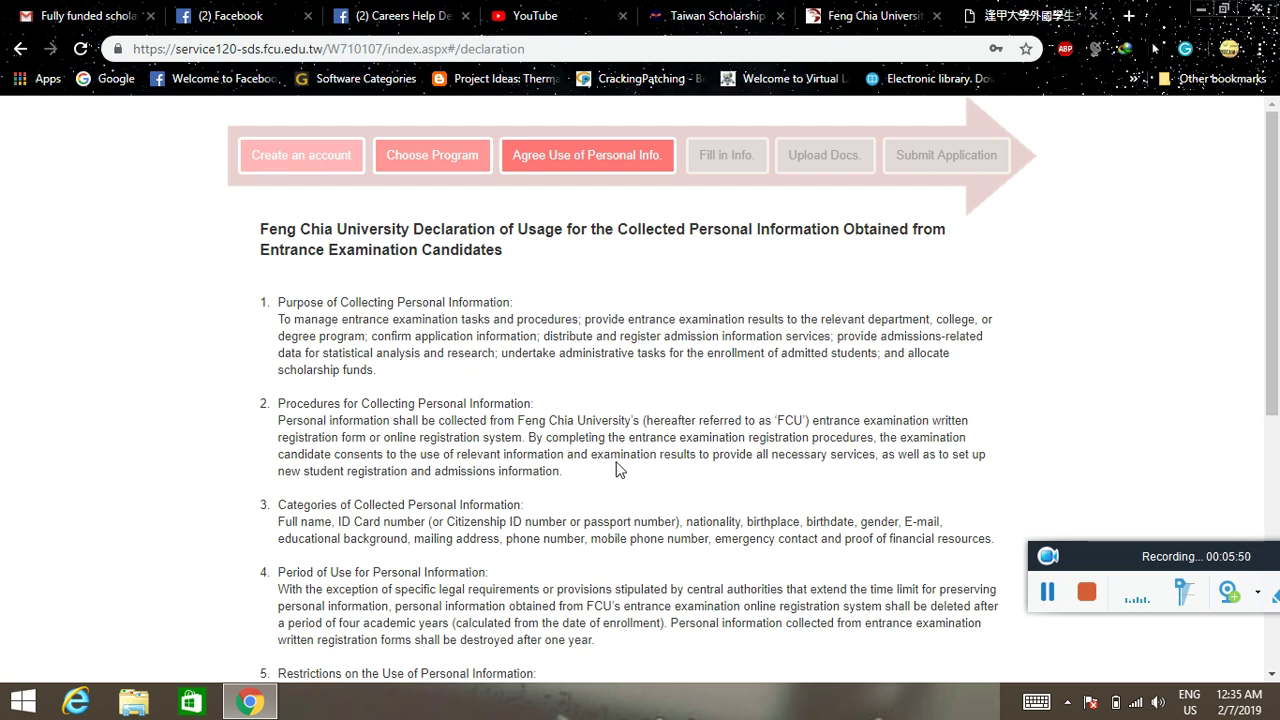
- Scroll to the bottom of the personal information declaration and agree to it
{"action": "scroll", "coordinate": [616, 470], "scroll_direction": "down", "scroll_amount": 4}
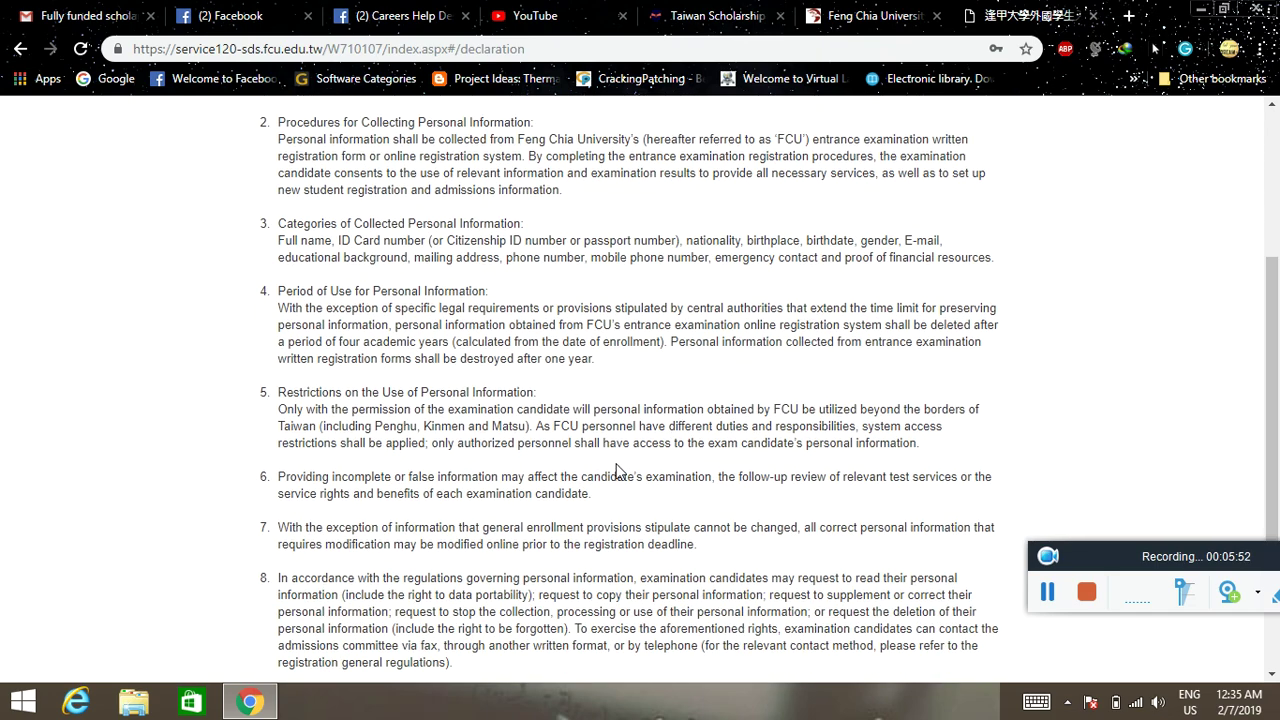
{"action": "scroll", "coordinate": [616, 470], "scroll_direction": "down", "scroll_amount": 2}
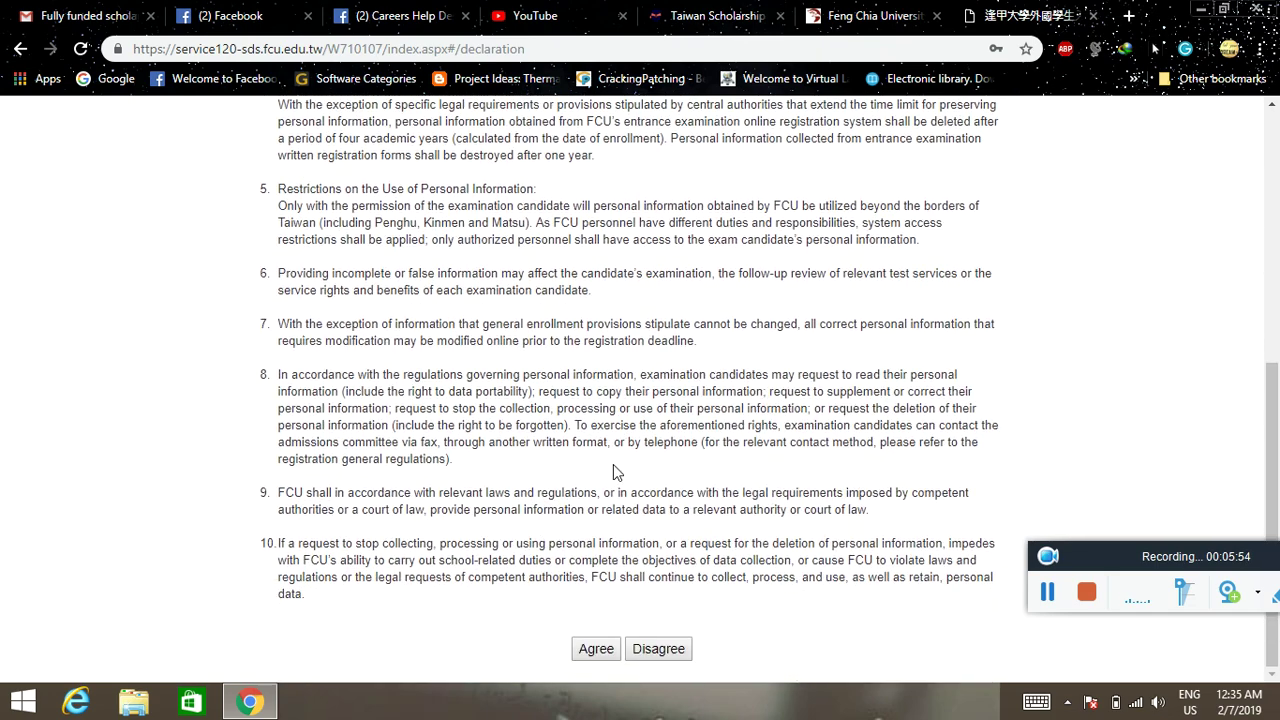
{"action": "left_click", "coordinate": [596, 649]}
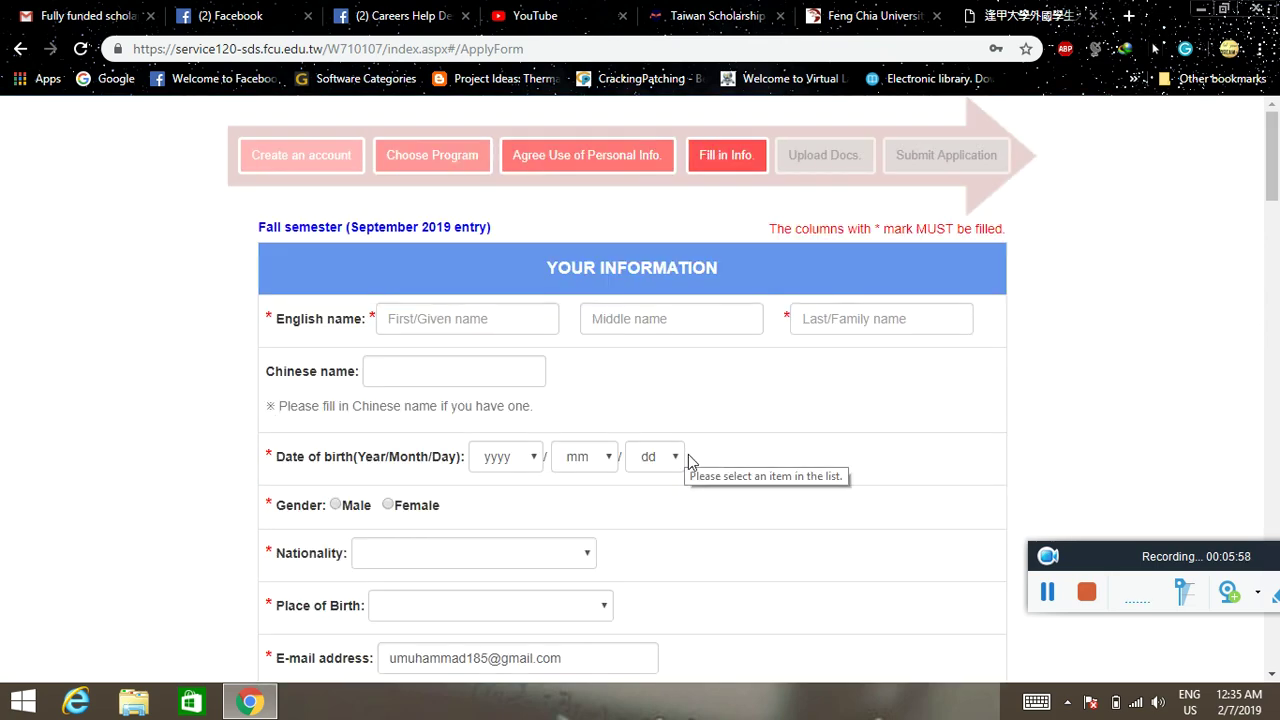
- Scroll through the blank Your Information and Parents and Third-Party sections of the form
{"action": "scroll", "coordinate": [155, 407], "scroll_direction": "down", "scroll_amount": 3}
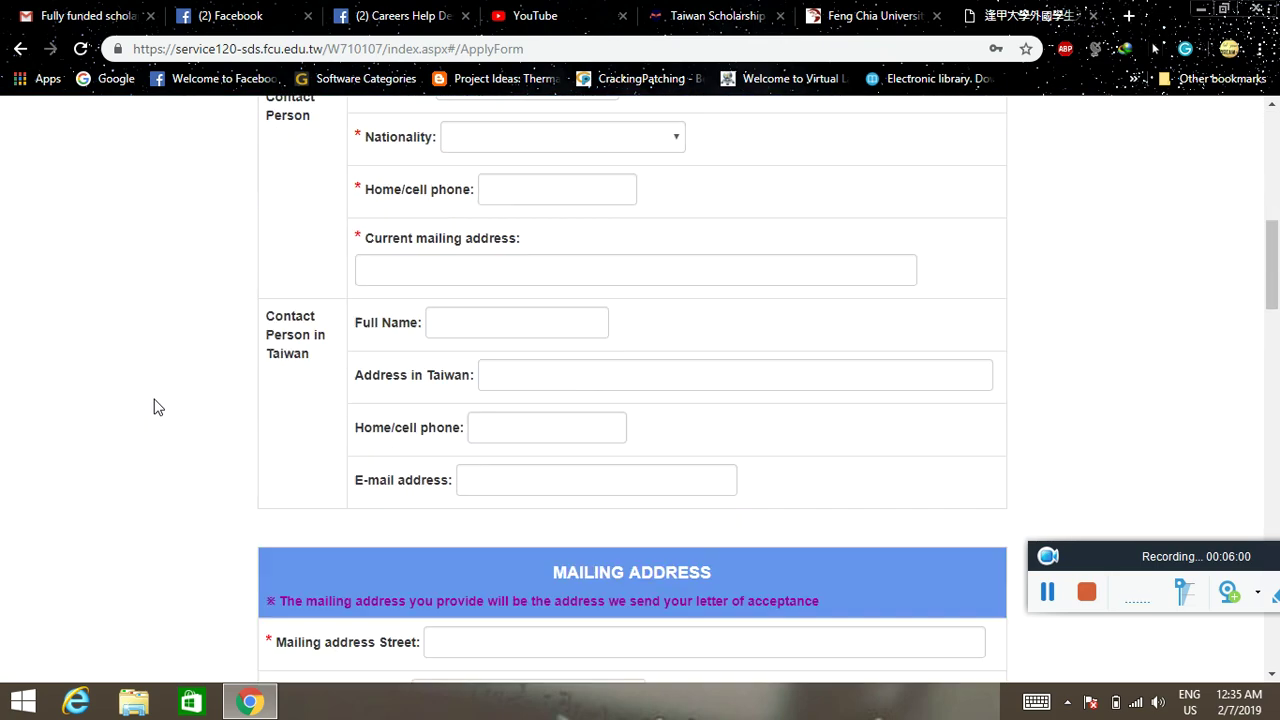
{"action": "scroll", "coordinate": [155, 405], "scroll_direction": "up", "scroll_amount": 7}
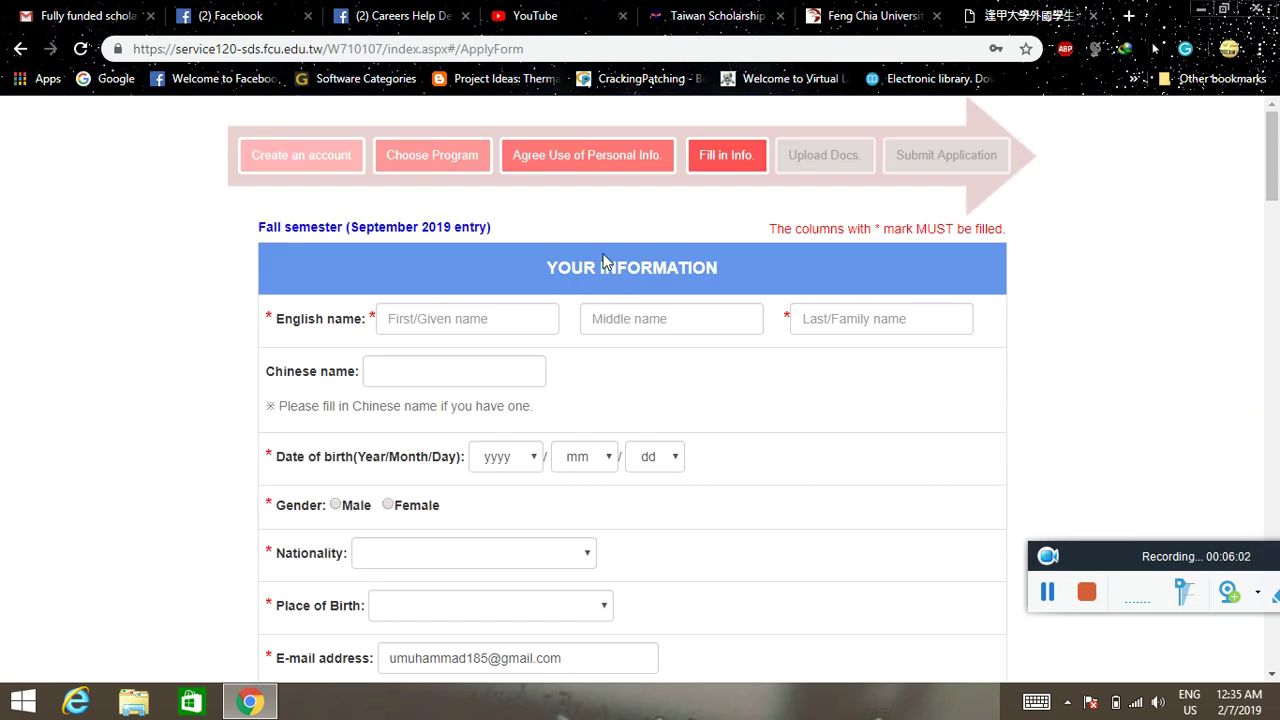
{"action": "scroll", "coordinate": [485, 335], "scroll_direction": "down", "scroll_amount": 1}
{"action": "scroll", "coordinate": [487, 335], "scroll_direction": "down", "scroll_amount": 3}
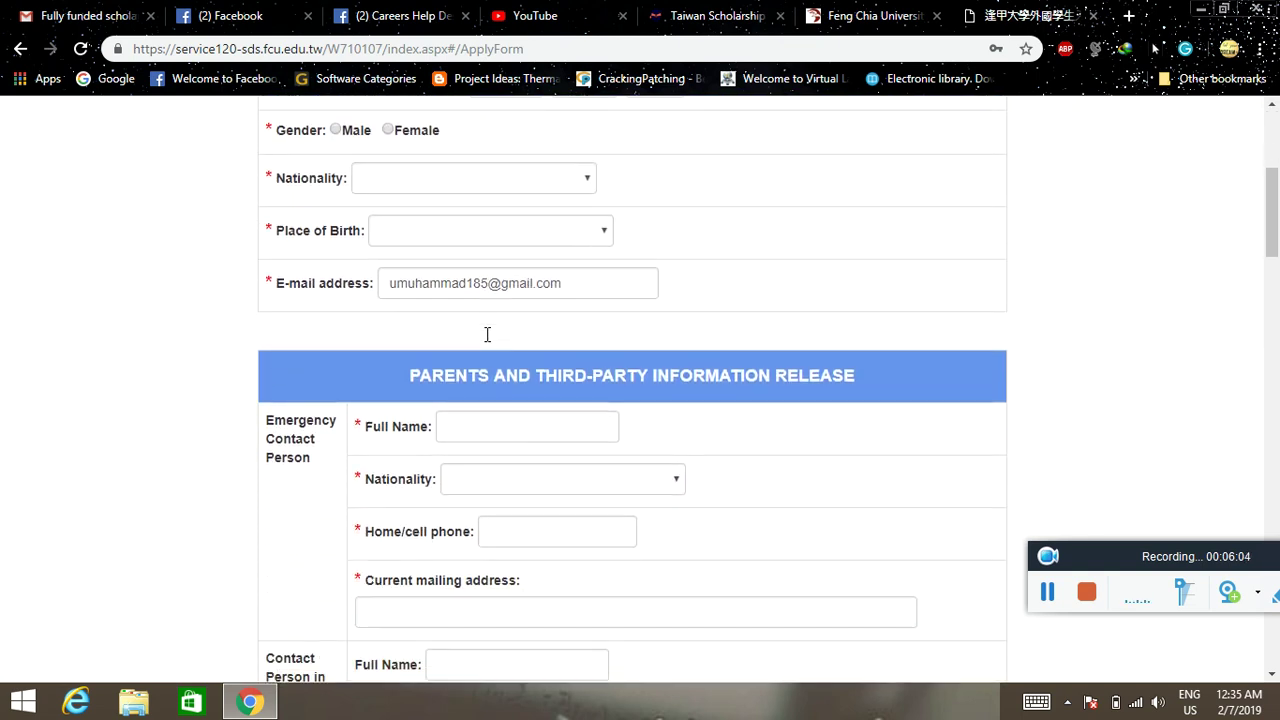
{"action": "scroll", "coordinate": [577, 375], "scroll_direction": "down", "scroll_amount": 6}
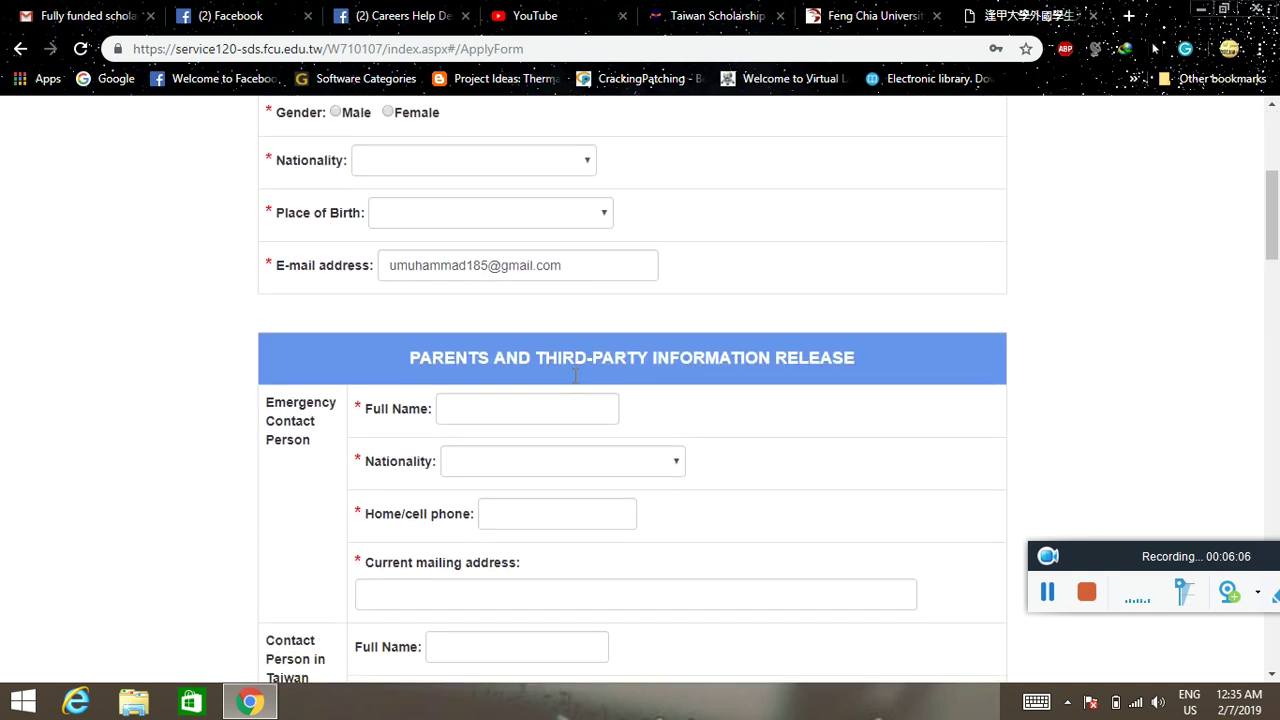
{"action": "scroll", "coordinate": [600, 360], "scroll_direction": "down", "scroll_amount": 5}
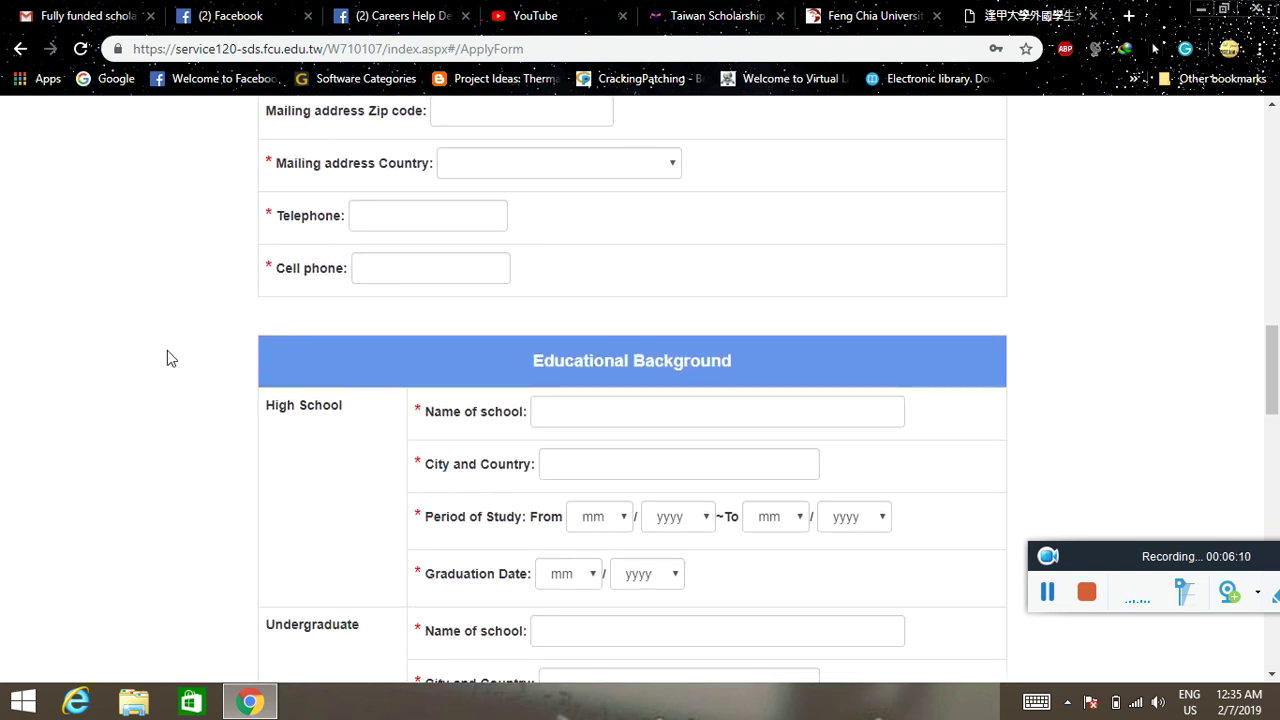
{"action": "scroll", "coordinate": [167, 359], "scroll_direction": "down", "scroll_amount": 2}
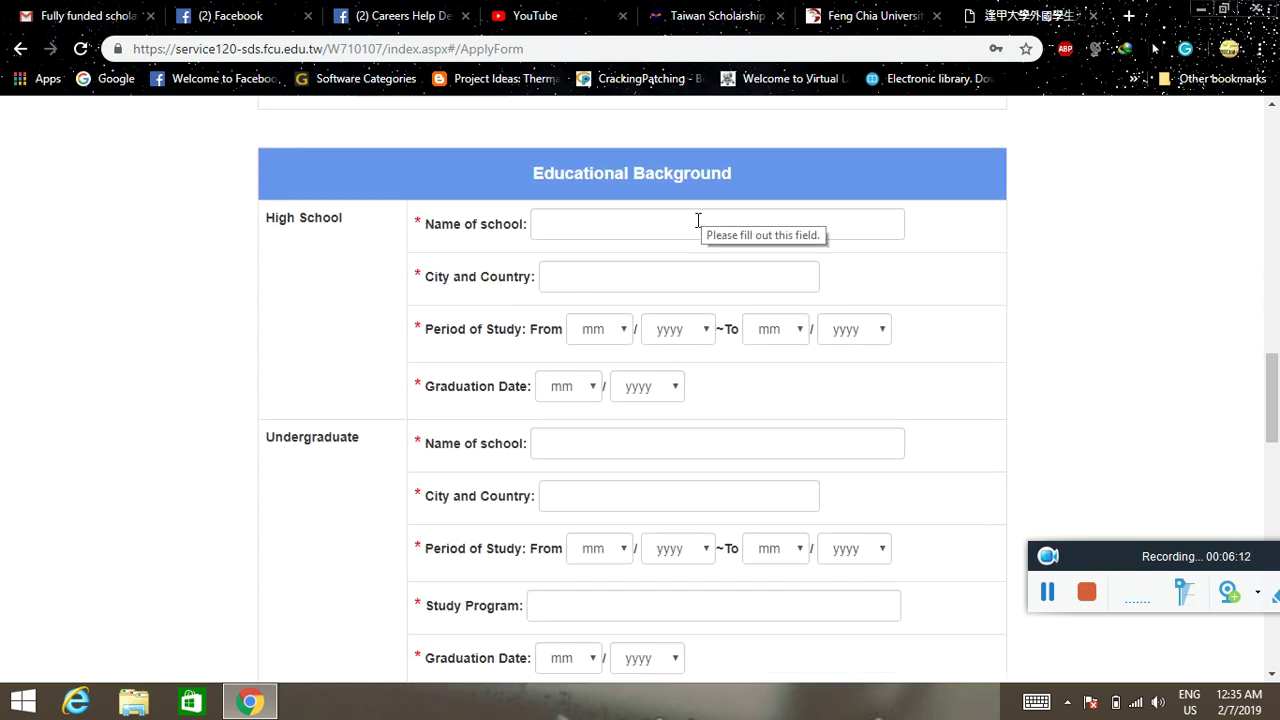
{"action": "scroll", "coordinate": [371, 225], "scroll_direction": "down", "scroll_amount": 2}
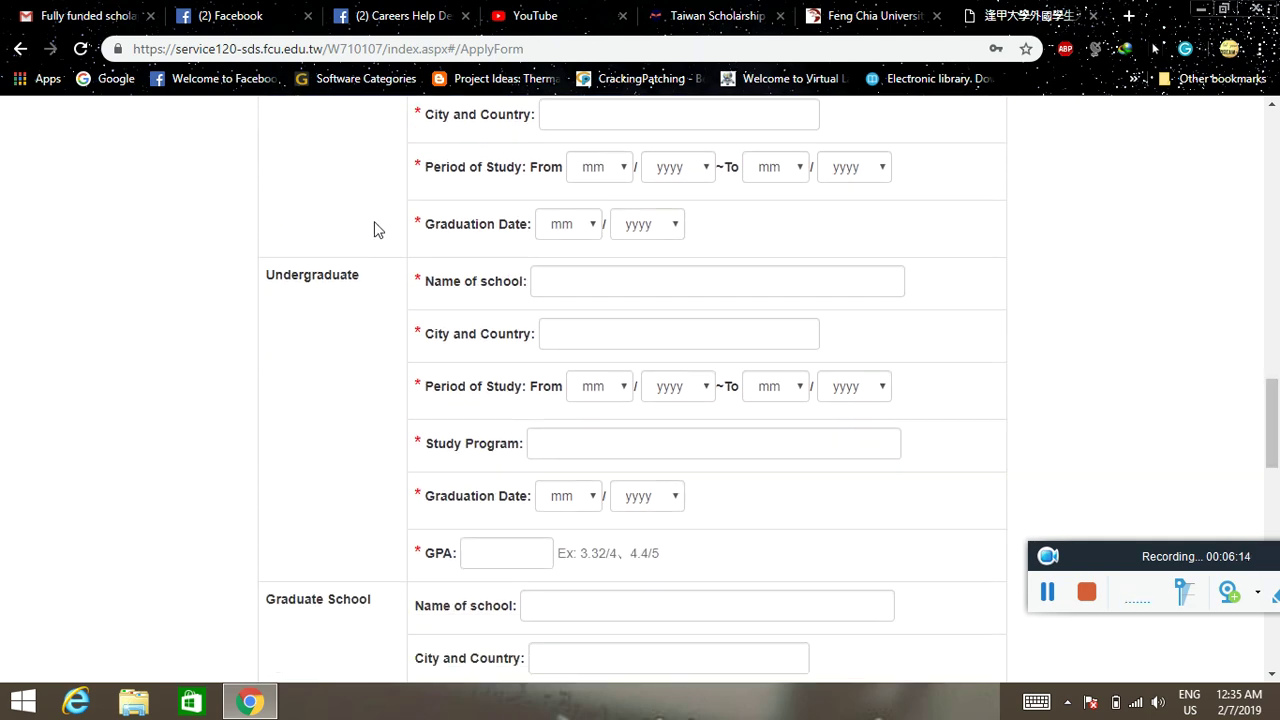
{"action": "scroll", "coordinate": [343, 277], "scroll_direction": "down", "scroll_amount": 5}
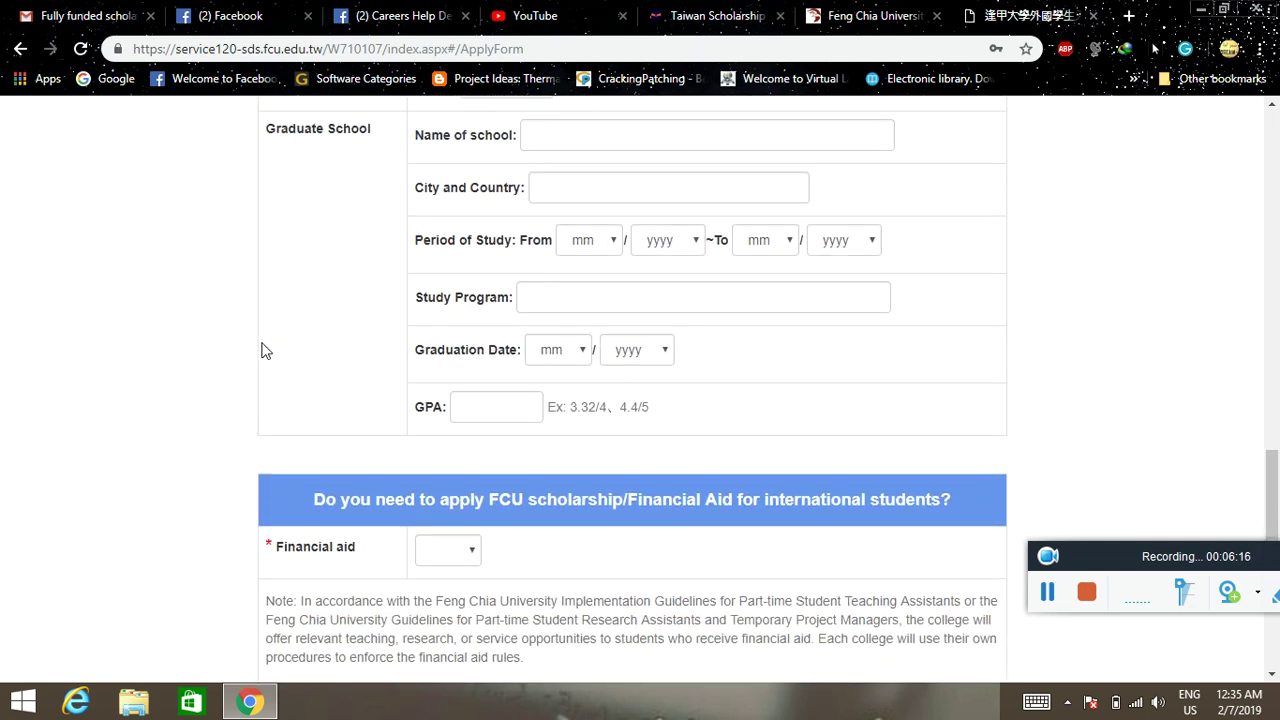
{"action": "scroll", "coordinate": [263, 349], "scroll_direction": "up", "scroll_amount": 6}
{"action": "scroll", "coordinate": [263, 349], "scroll_direction": "up", "scroll_amount": 2}
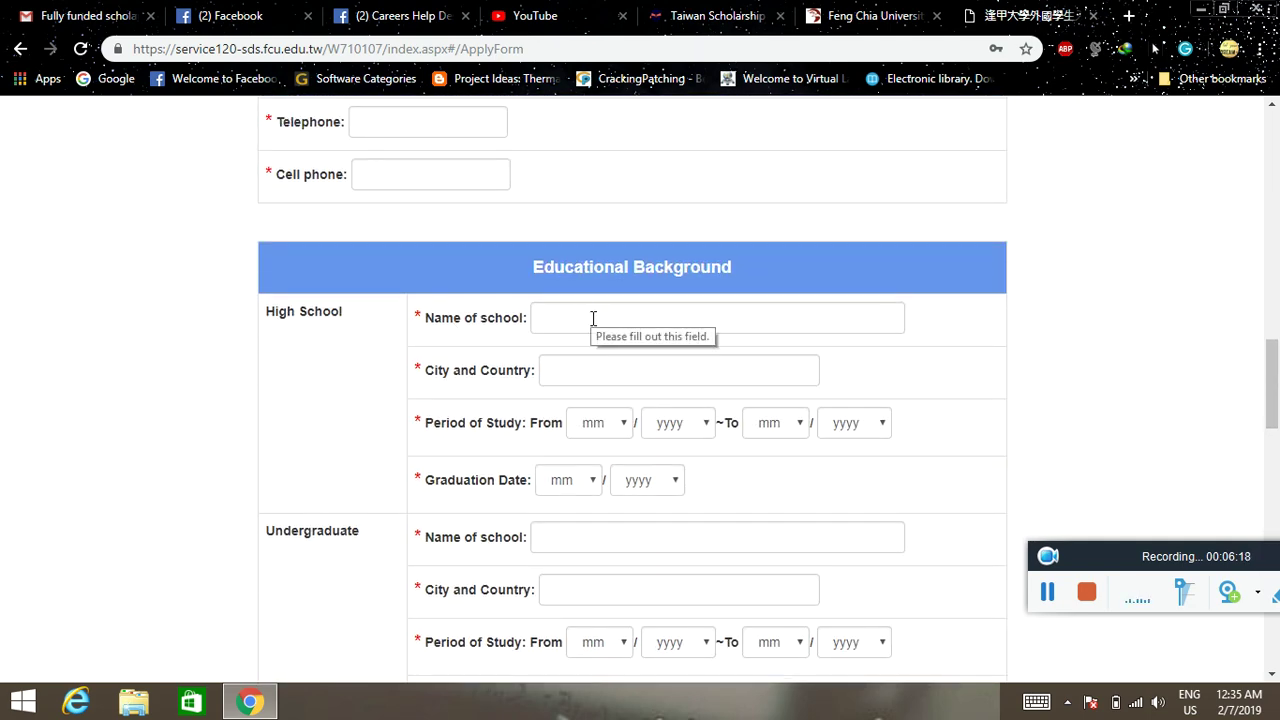
{"action": "scroll", "coordinate": [596, 320], "scroll_direction": "down", "scroll_amount": 2}
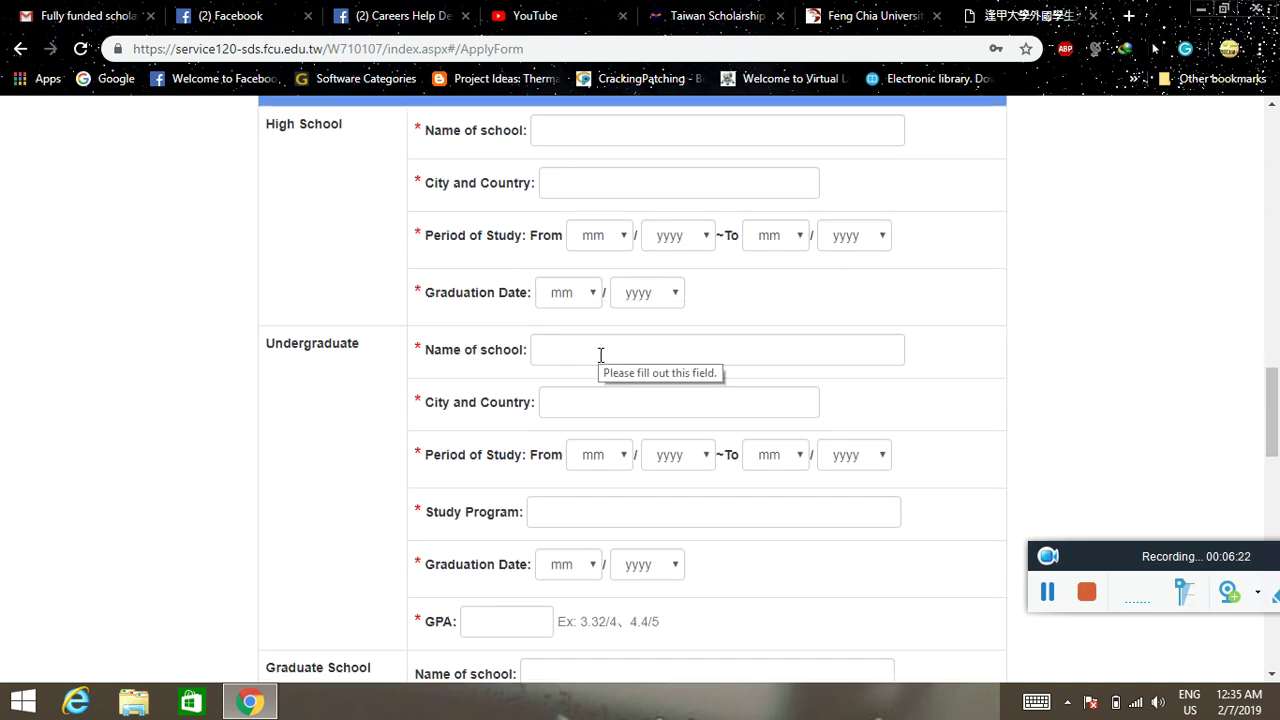
{"action": "scroll", "coordinate": [366, 386], "scroll_direction": "down", "scroll_amount": 3}
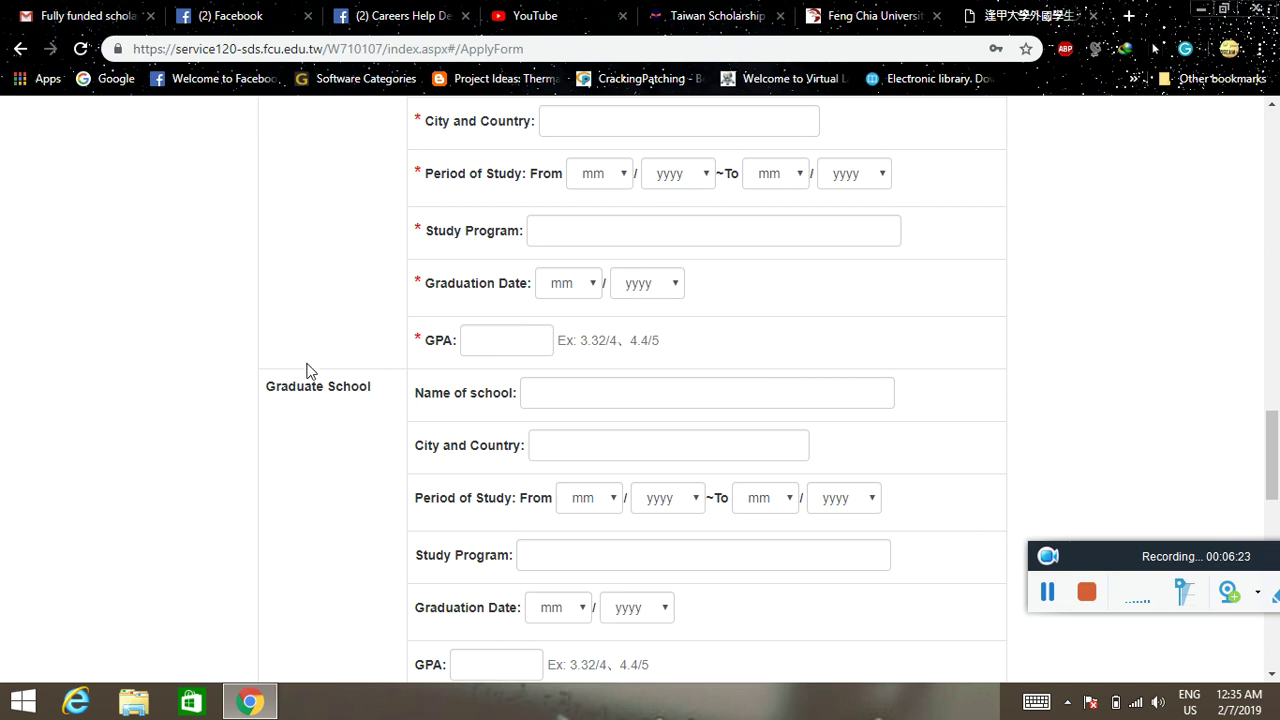
{"action": "scroll", "coordinate": [308, 370], "scroll_direction": "down", "scroll_amount": 1}
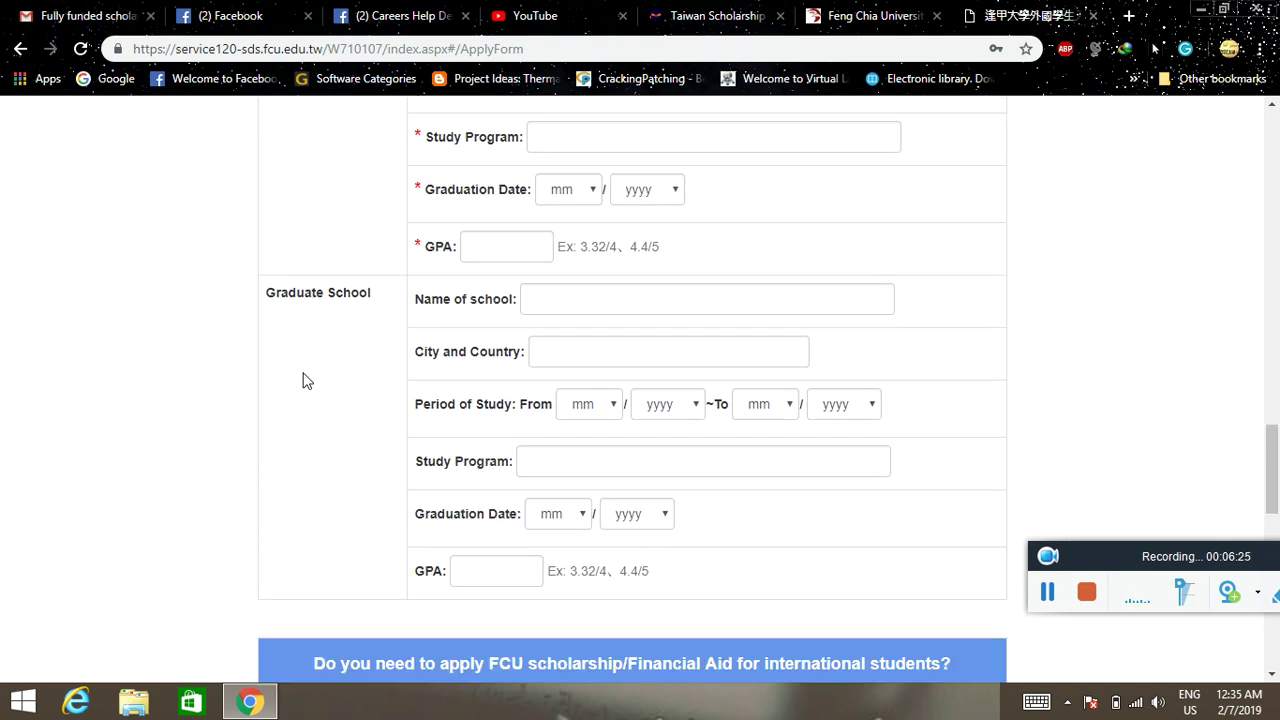
{"action": "scroll", "coordinate": [246, 371], "scroll_direction": "down", "scroll_amount": 3}
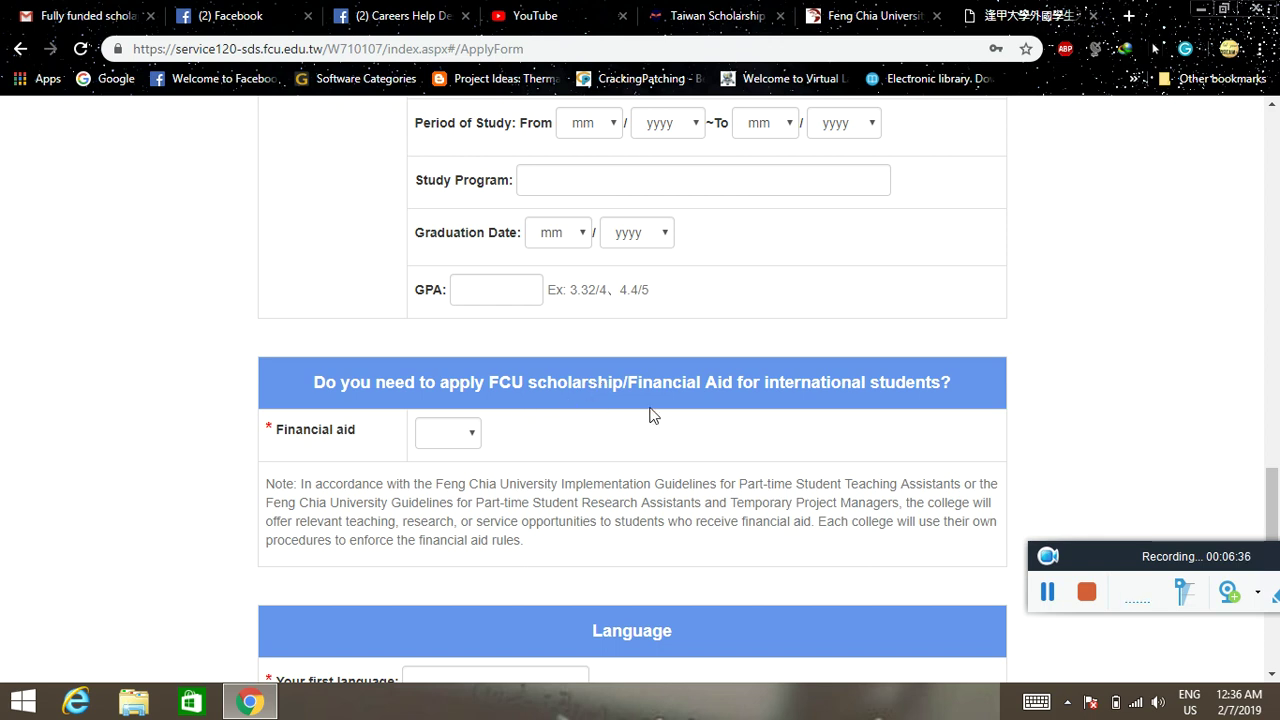
- Set the Financial aid answer to Yes
{"action": "left_click", "coordinate": [463, 436]}
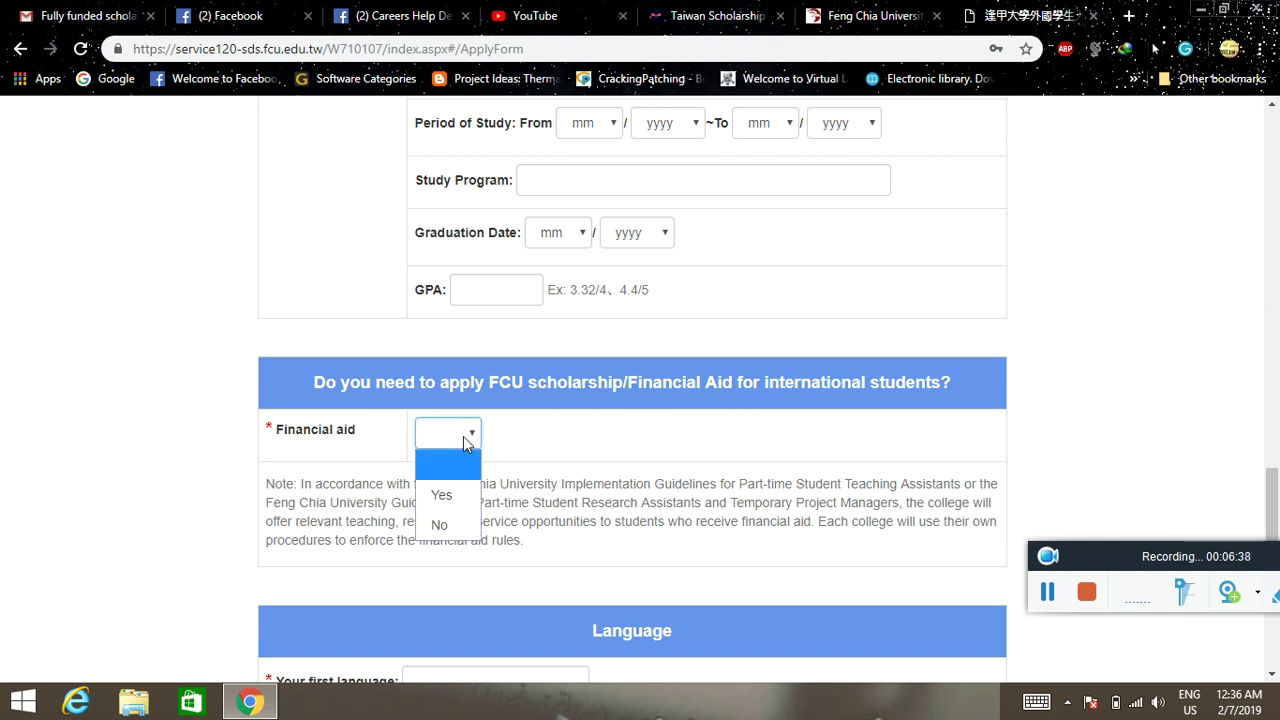
{"action": "left_click", "coordinate": [460, 483]}
{"action": "scroll", "coordinate": [560, 460], "scroll_direction": "down", "scroll_amount": 1}
{"action": "scroll", "coordinate": [563, 455], "scroll_direction": "down", "scroll_amount": 2}
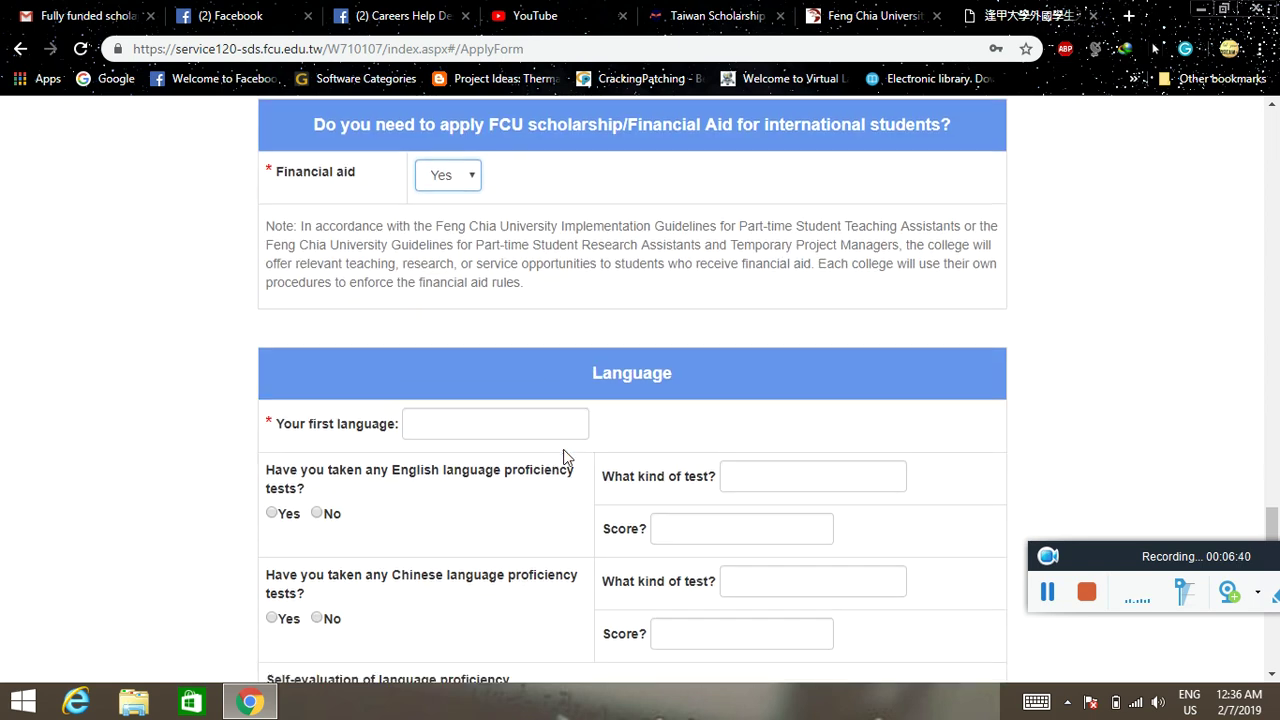
{"action": "scroll", "coordinate": [560, 449], "scroll_direction": "up", "scroll_amount": 1}
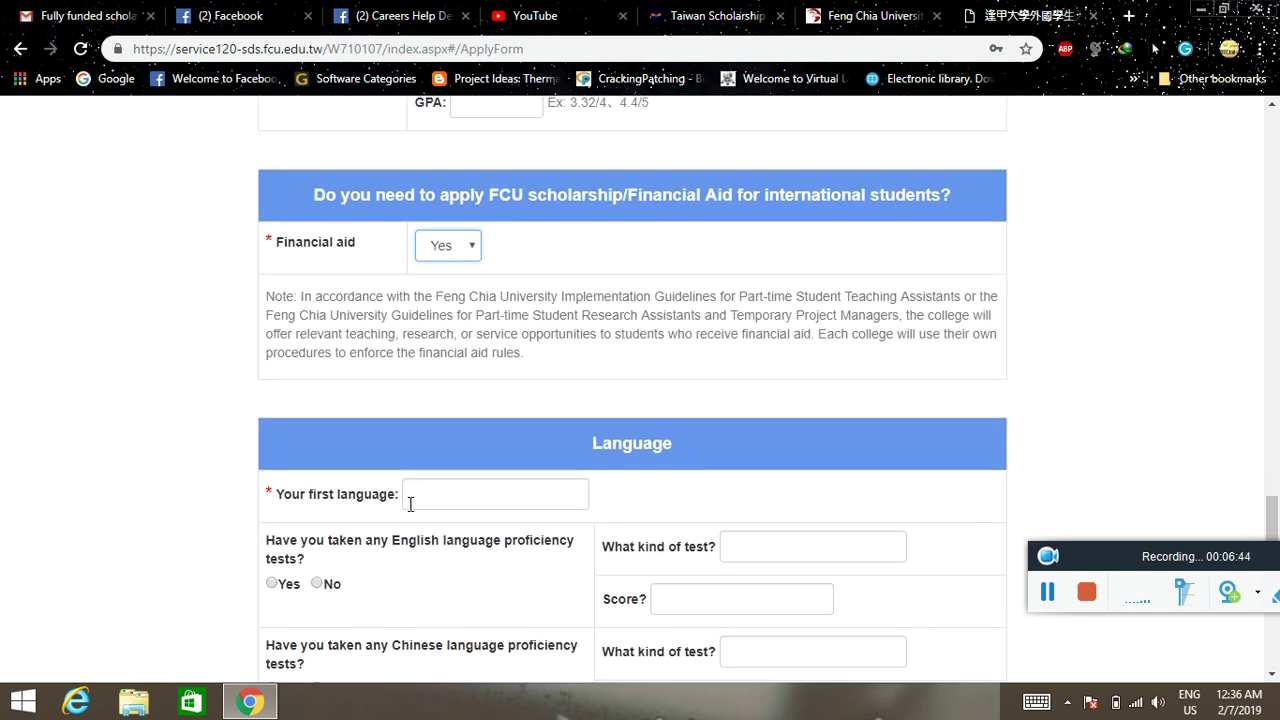
{"action": "scroll", "coordinate": [514, 497], "scroll_direction": "up", "scroll_amount": 10}
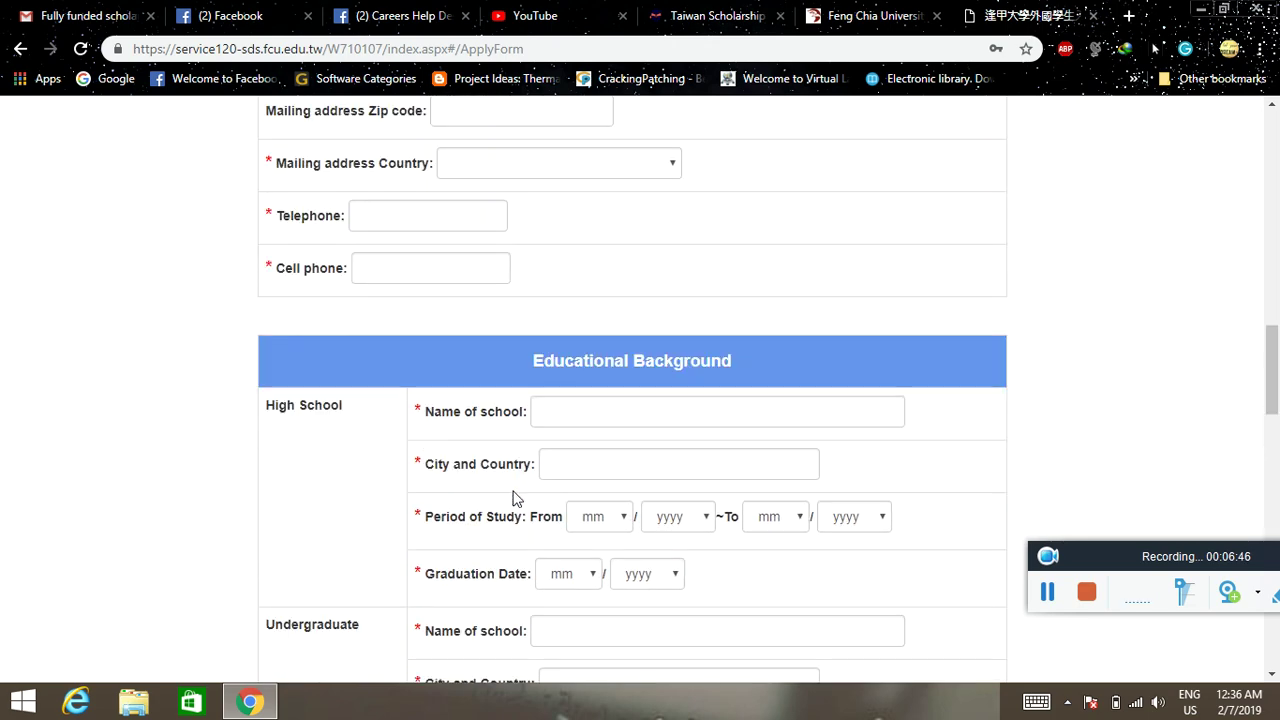
- Scroll down through the Language section to the Submit button
{"action": "scroll", "coordinate": [514, 497], "scroll_direction": "down", "scroll_amount": 10}
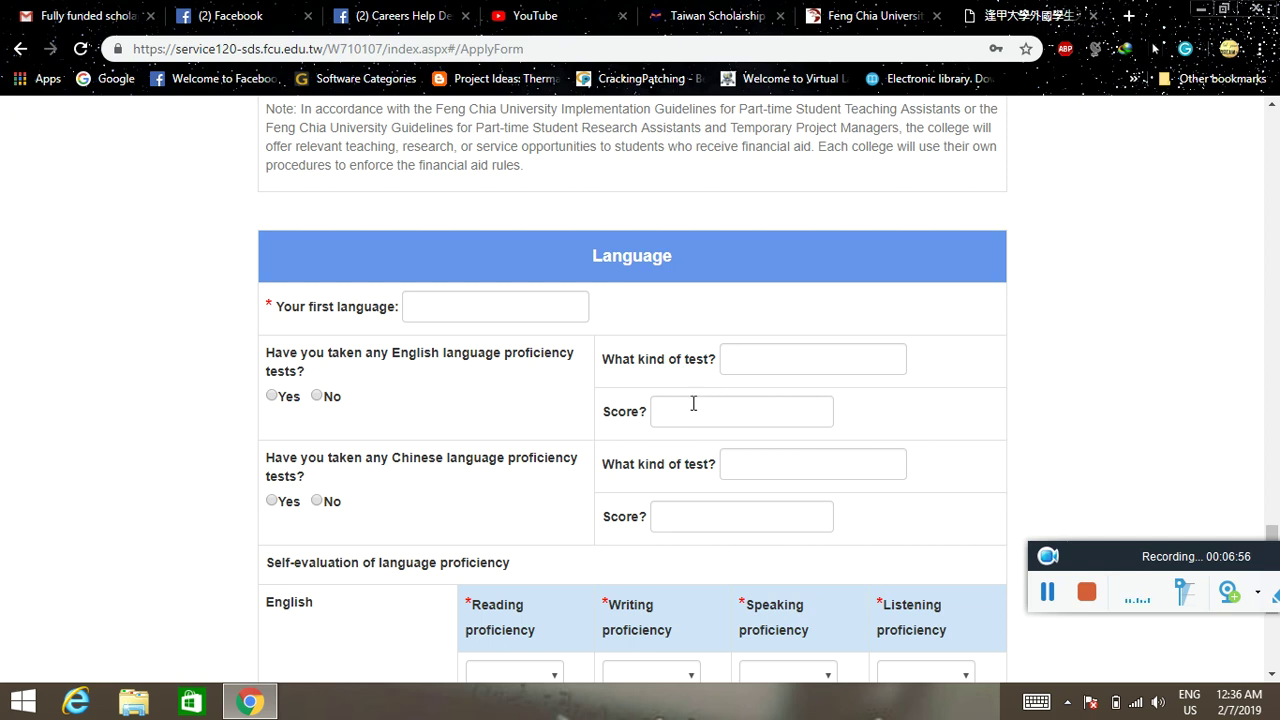
{"action": "scroll", "coordinate": [699, 401], "scroll_direction": "down", "scroll_amount": 2}
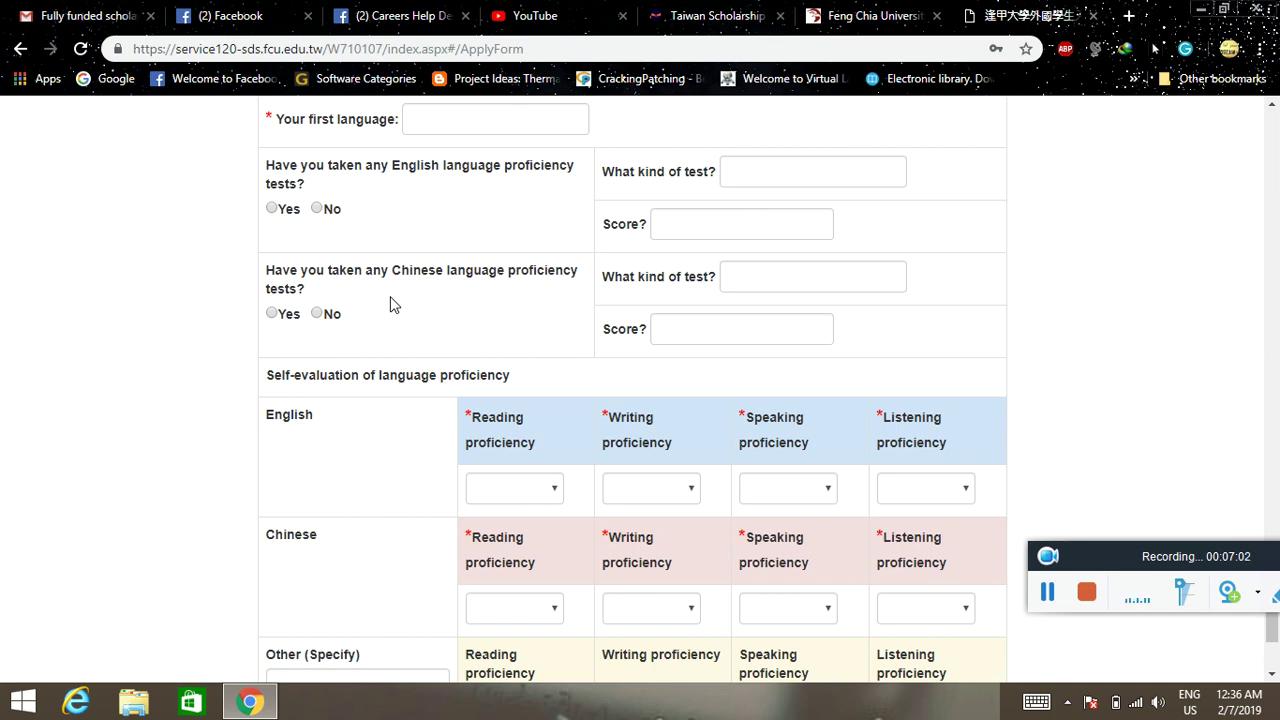
{"action": "scroll", "coordinate": [392, 304], "scroll_direction": "down", "scroll_amount": 1}
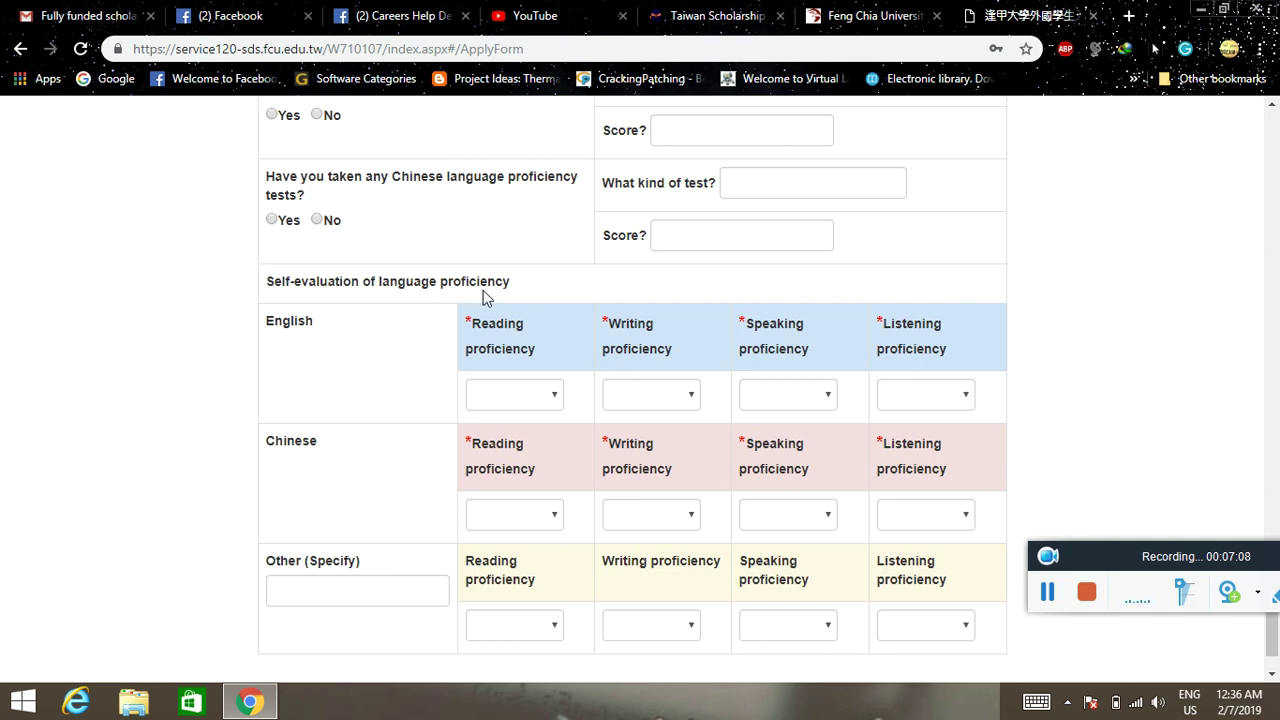
{"action": "scroll", "coordinate": [329, 360], "scroll_direction": "down", "scroll_amount": 1}
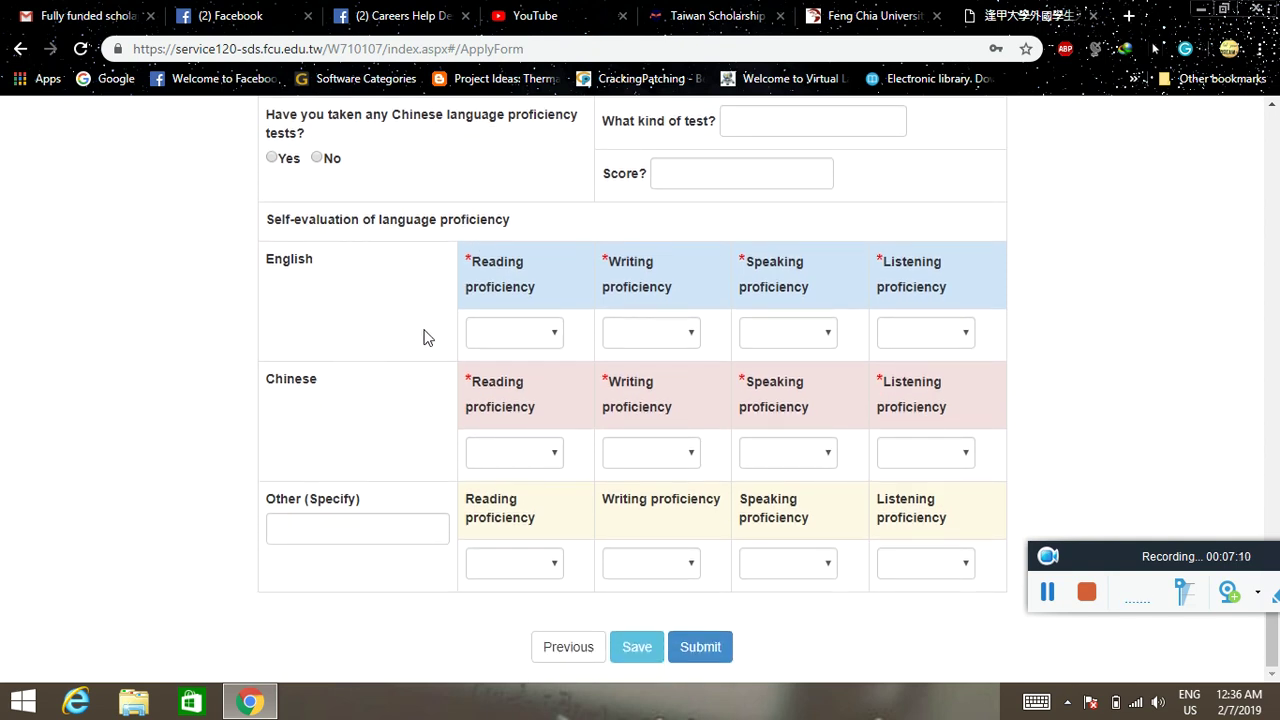
- Attempt to submit the application, then go back to the top of the form
{"action": "left_click", "coordinate": [698, 648]}
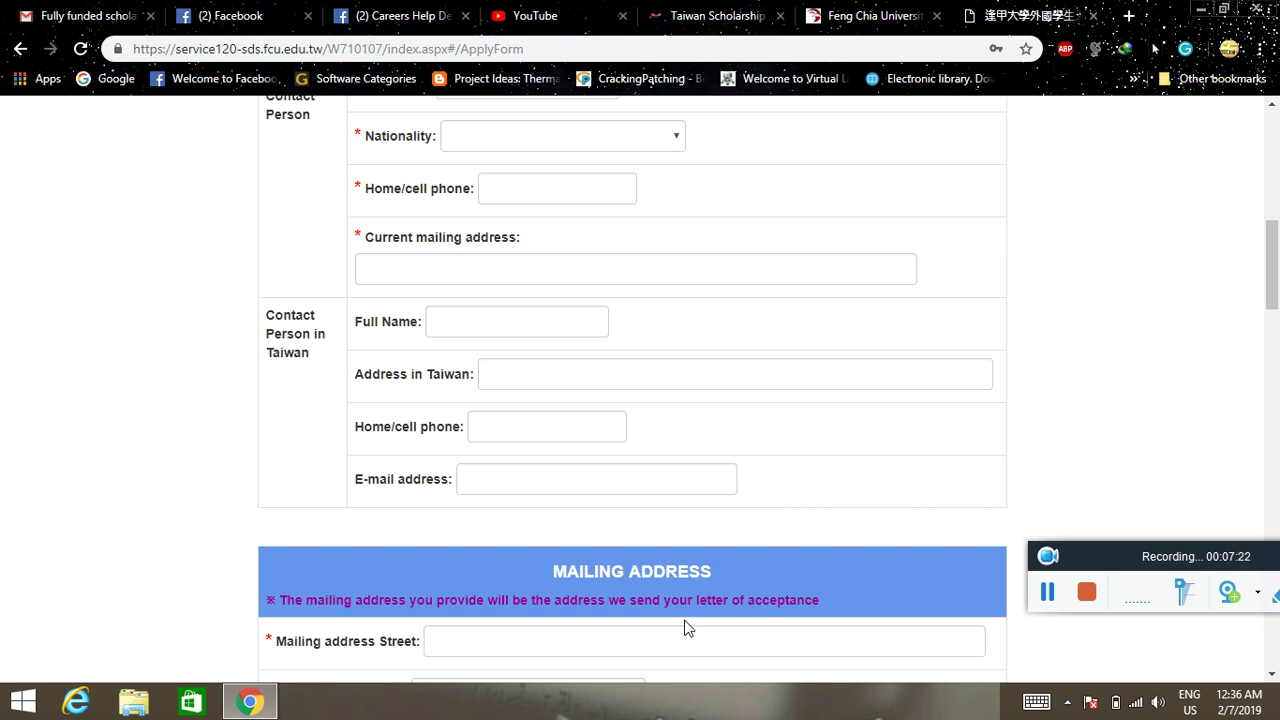
{"action": "scroll", "coordinate": [323, 529], "scroll_direction": "up", "scroll_amount": 7}
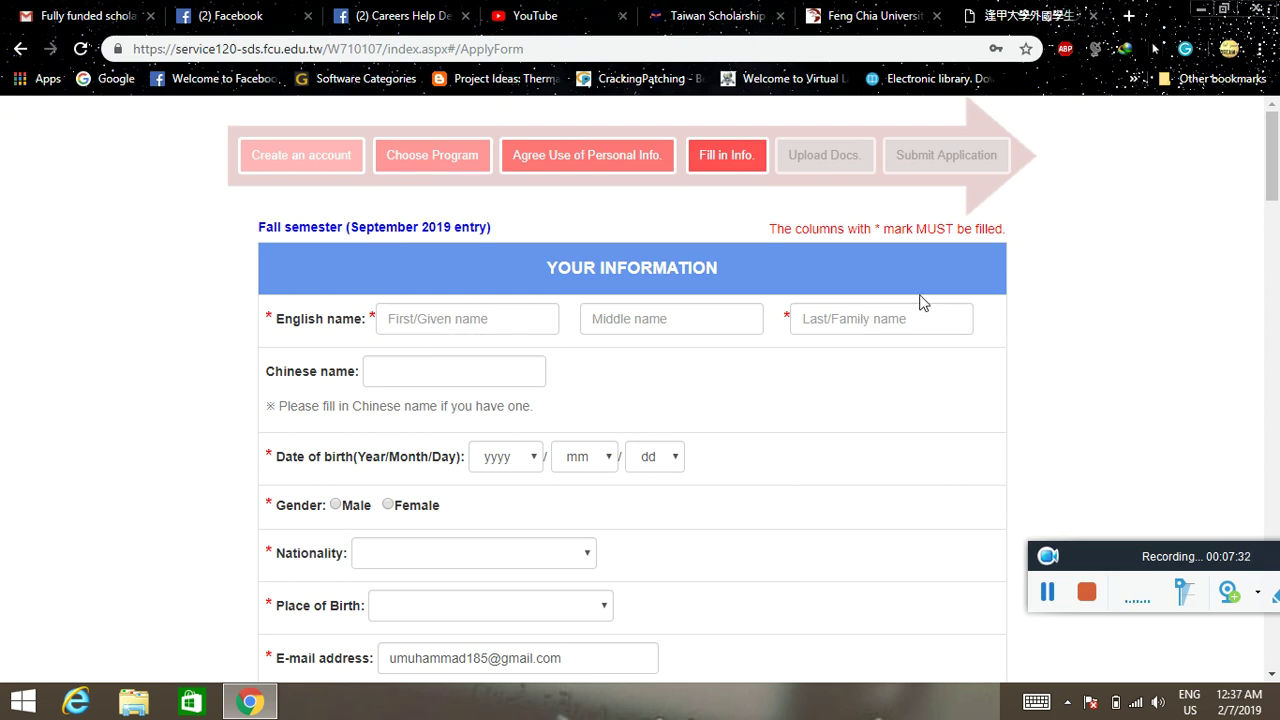
{"action": "scroll", "coordinate": [858, 330], "scroll_direction": "down", "scroll_amount": 1}
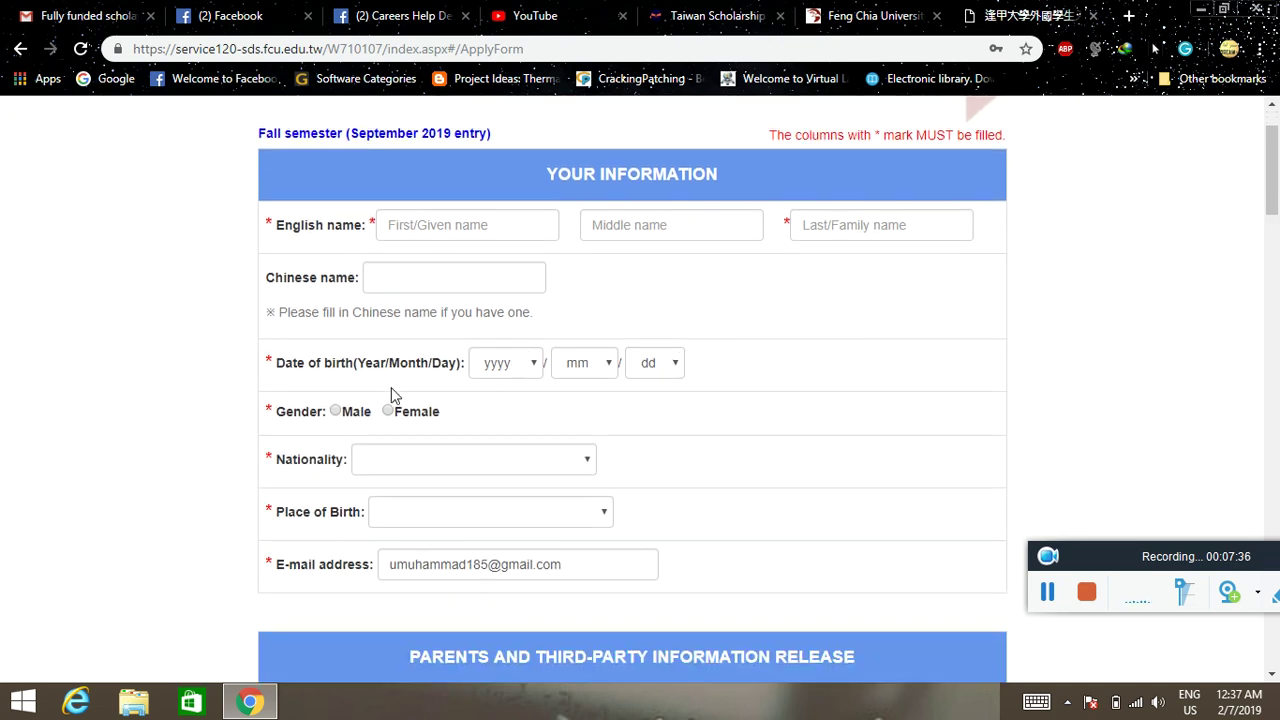
{"action": "scroll", "coordinate": [355, 413], "scroll_direction": "down", "scroll_amount": 1}
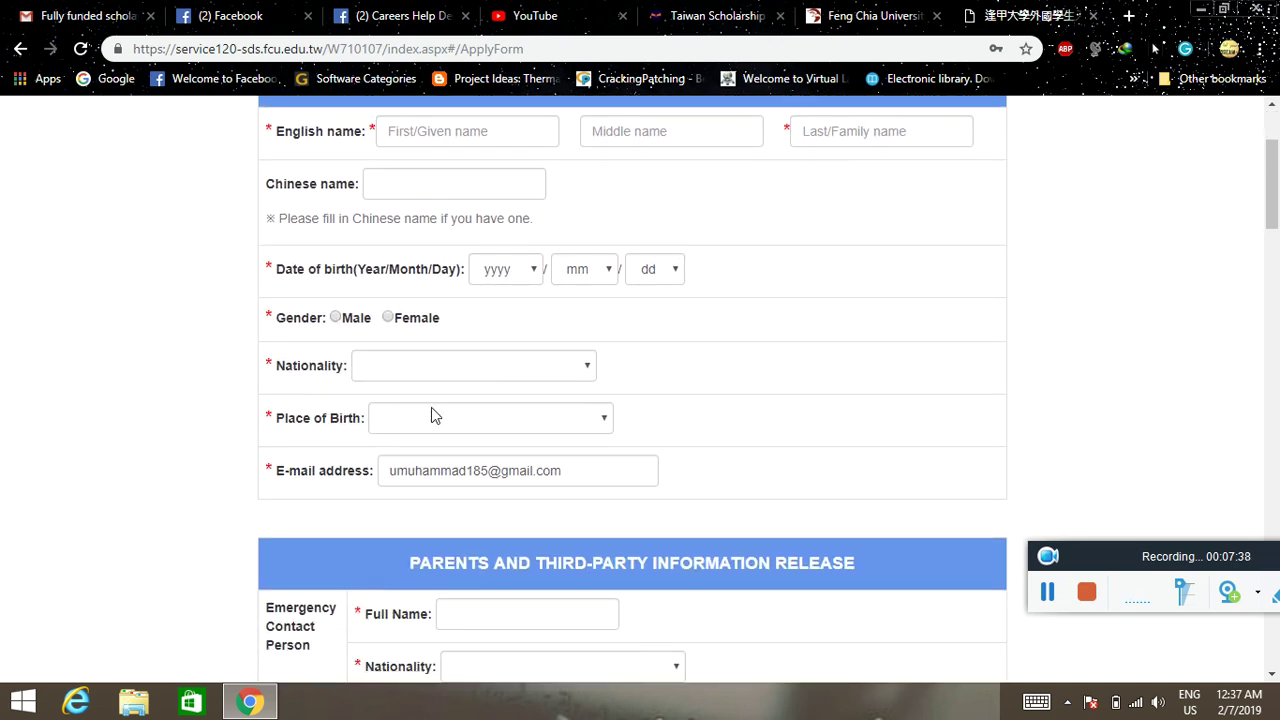
- Review Your Information and Parents sections down to the empty Mailing Address fields
{"action": "scroll", "coordinate": [436, 411], "scroll_direction": "down", "scroll_amount": 2}
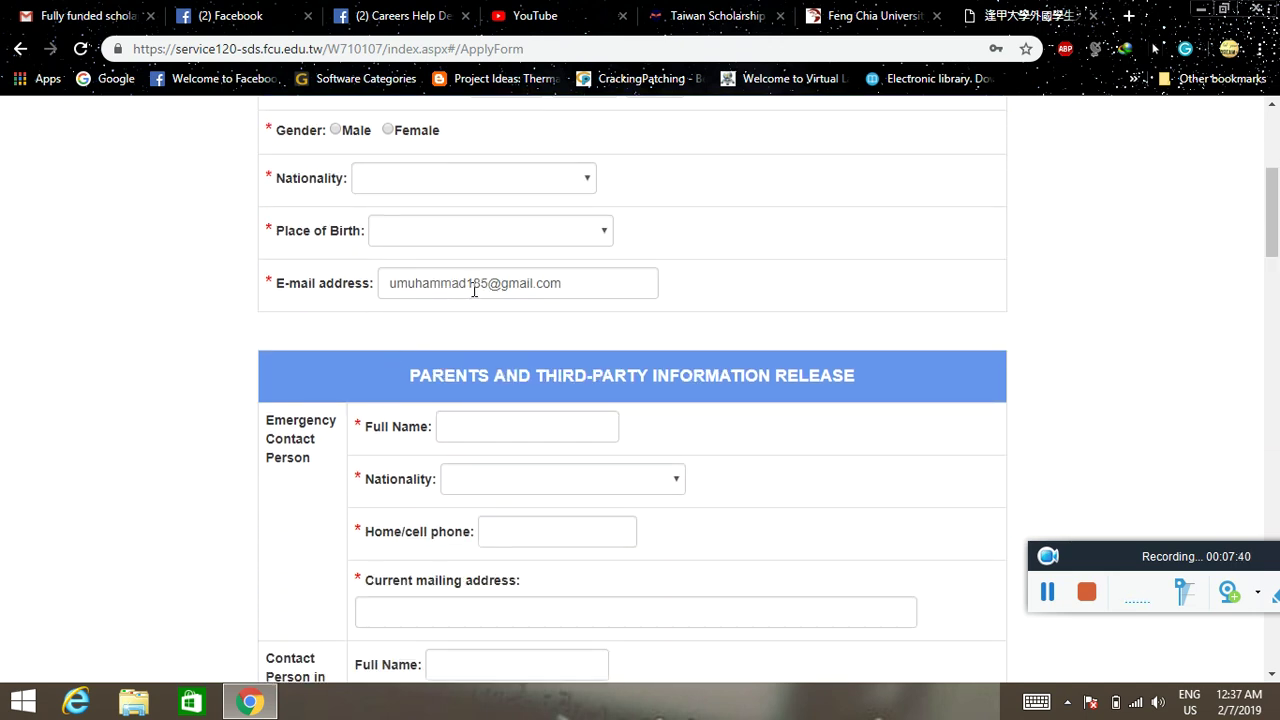
{"action": "scroll", "coordinate": [467, 291], "scroll_direction": "down", "scroll_amount": 1}
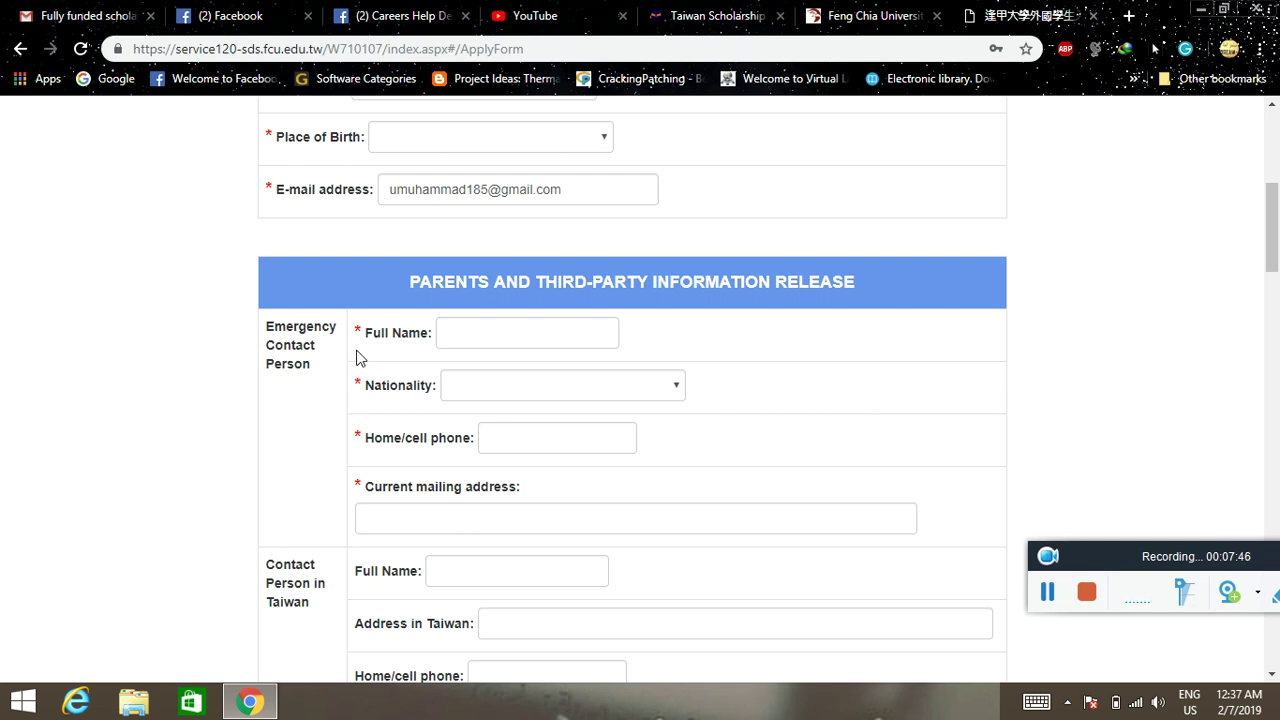
{"action": "scroll", "coordinate": [729, 357], "scroll_direction": "down", "scroll_amount": 1}
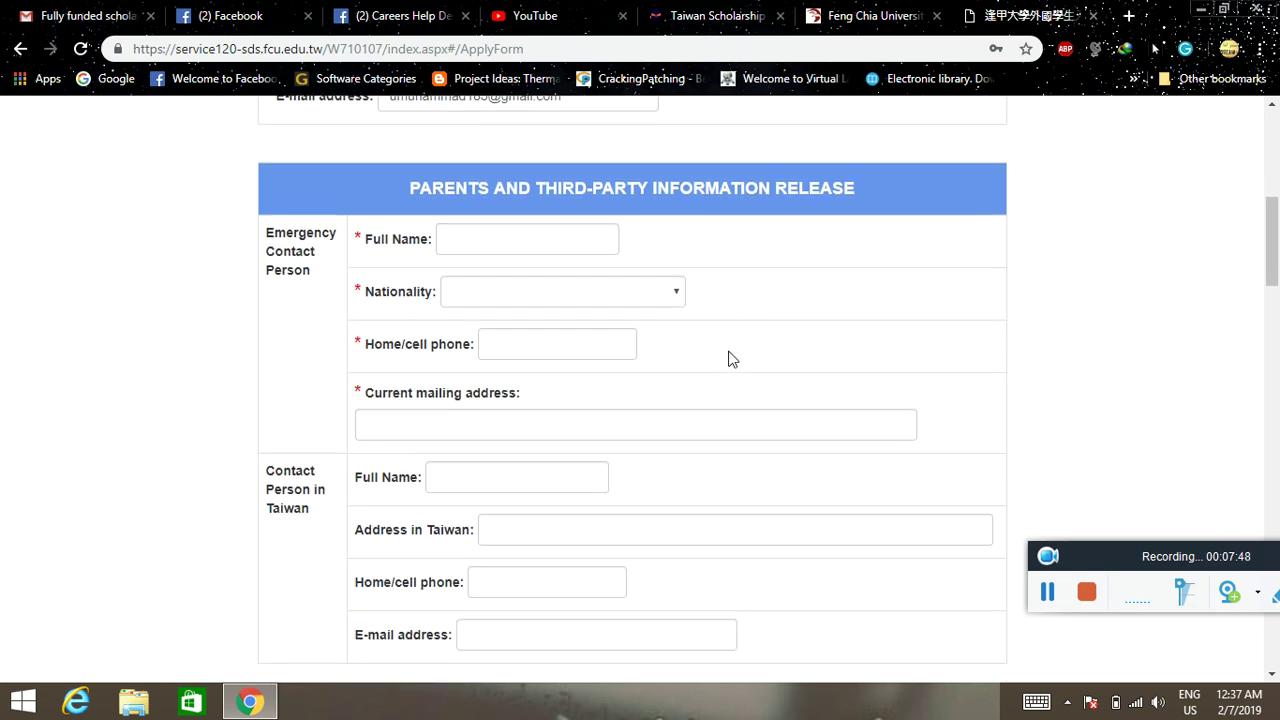
{"action": "scroll", "coordinate": [505, 268], "scroll_direction": "down", "scroll_amount": 2}
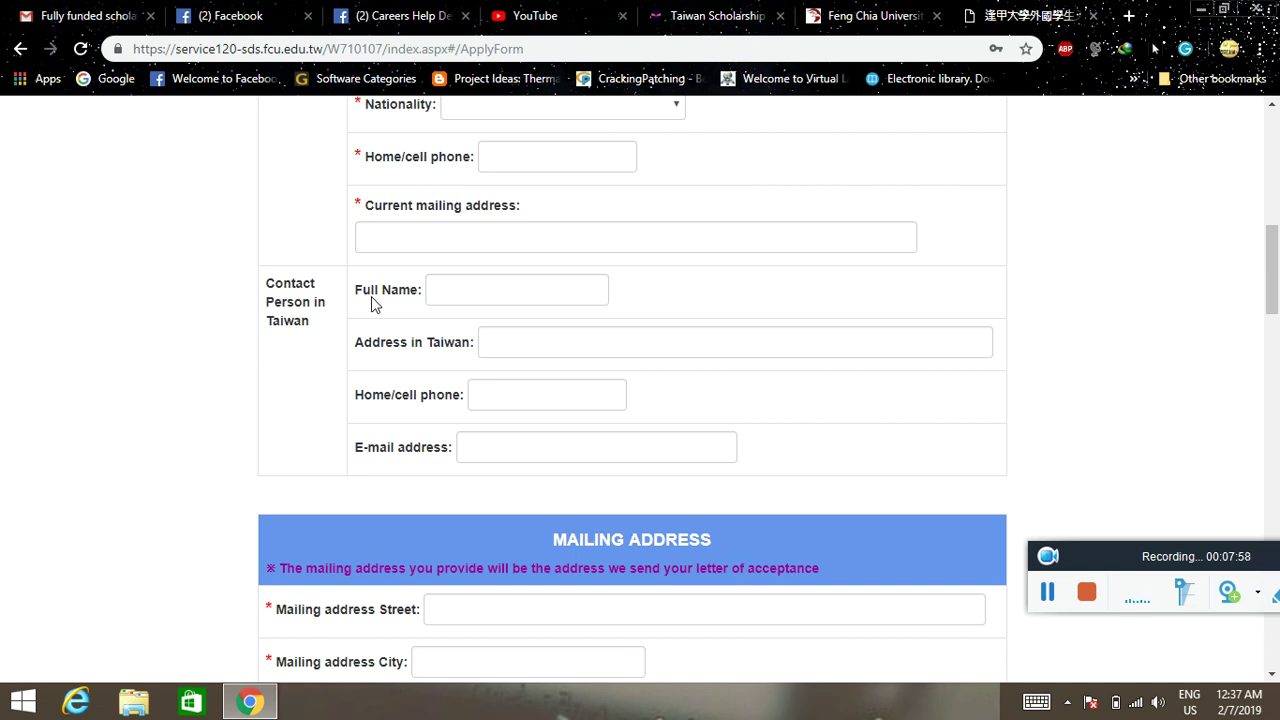
{"action": "scroll", "coordinate": [157, 434], "scroll_direction": "down", "scroll_amount": 3}
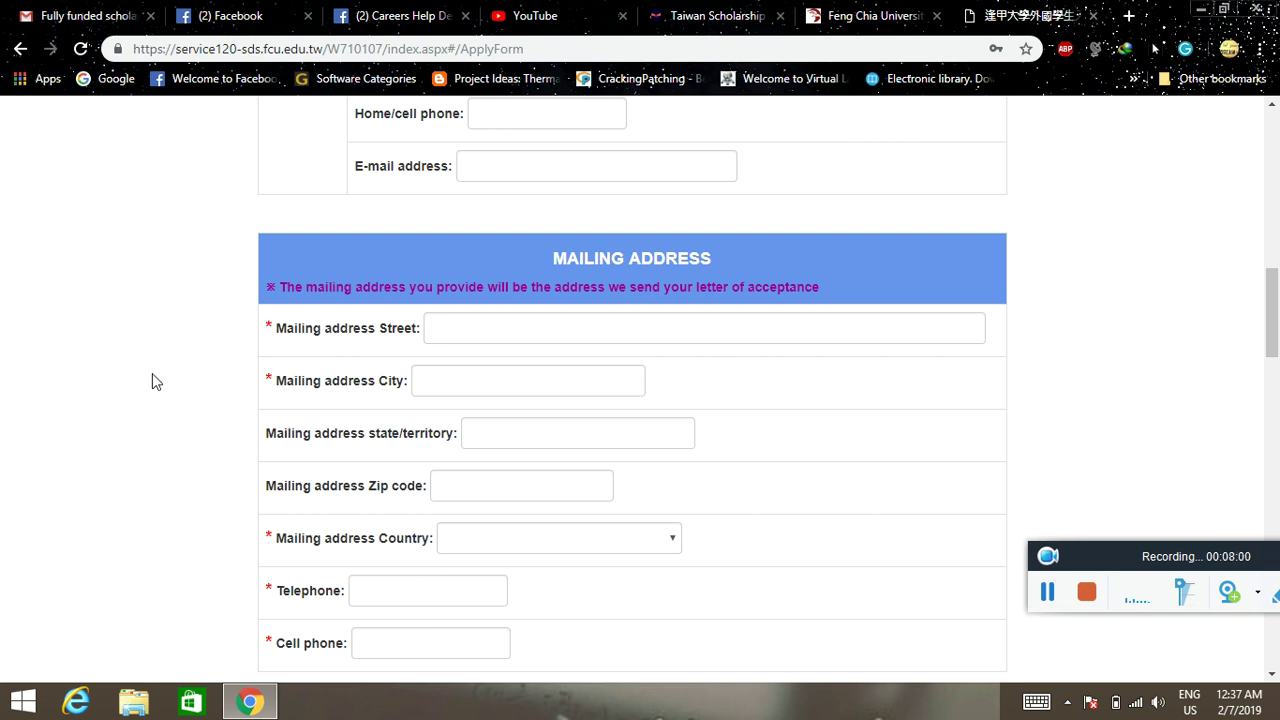
{"action": "scroll", "coordinate": [154, 380], "scroll_direction": "down", "scroll_amount": 1}
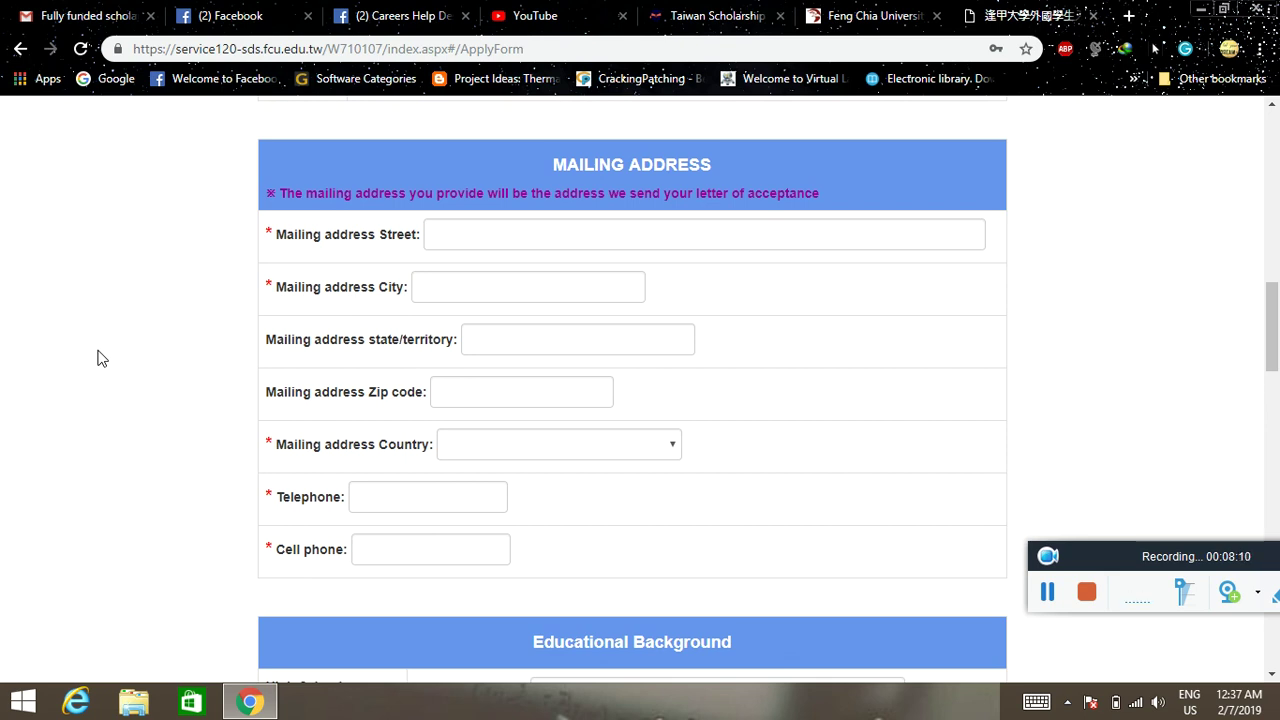
- Scroll past Educational Background, Financial aid (Yes) and Language to the Submit buttons, then back up
{"action": "scroll", "coordinate": [95, 360], "scroll_direction": "down", "scroll_amount": 3}
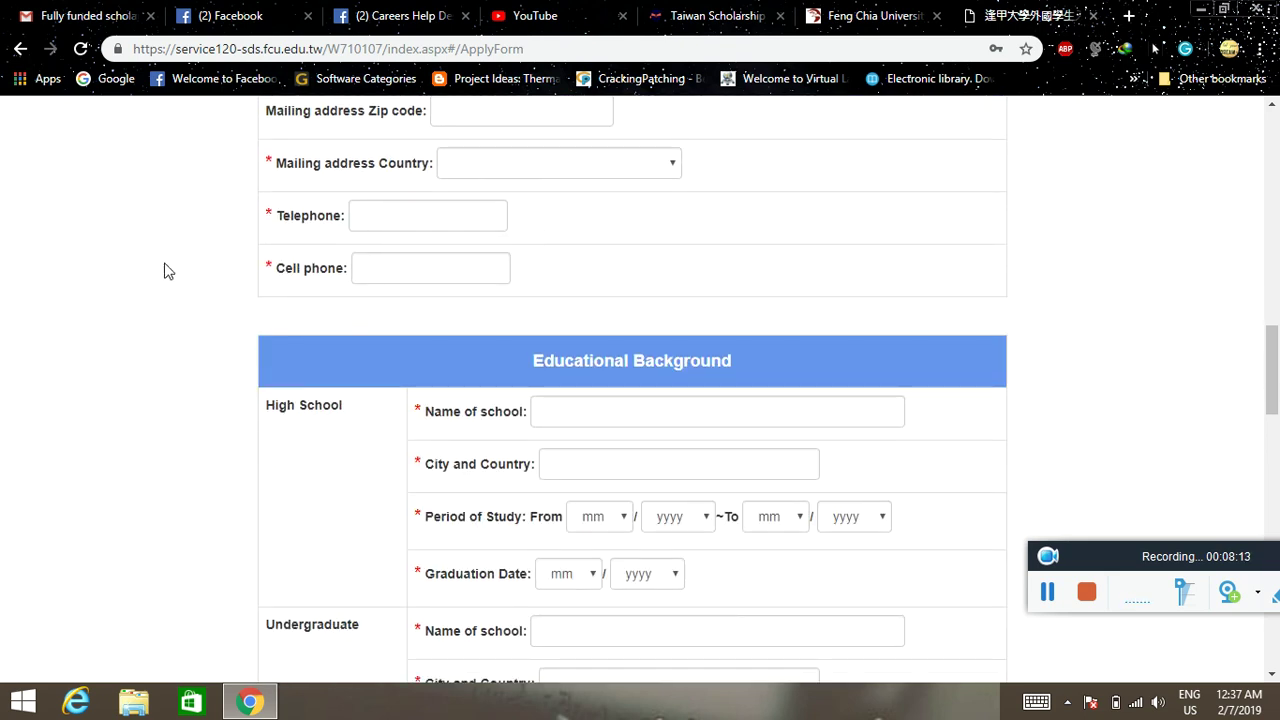
{"action": "scroll", "coordinate": [180, 265], "scroll_direction": "down", "scroll_amount": 1}
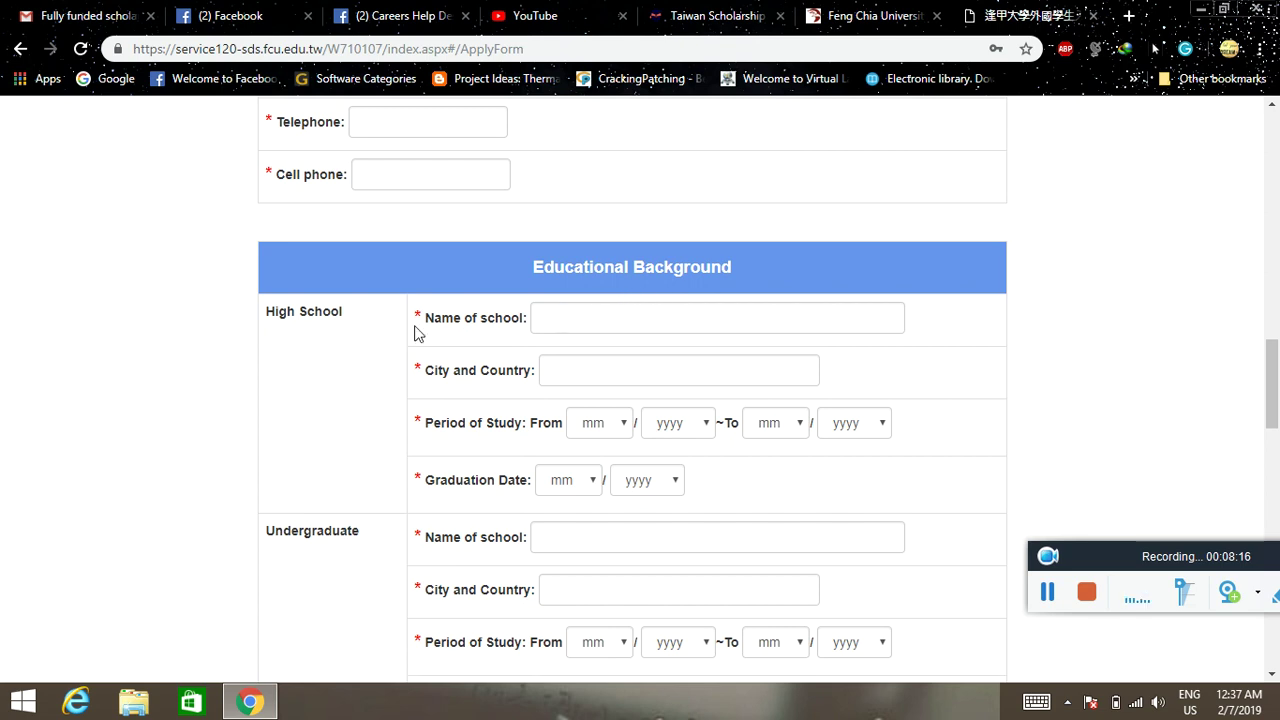
{"action": "scroll", "coordinate": [371, 343], "scroll_direction": "down", "scroll_amount": 1}
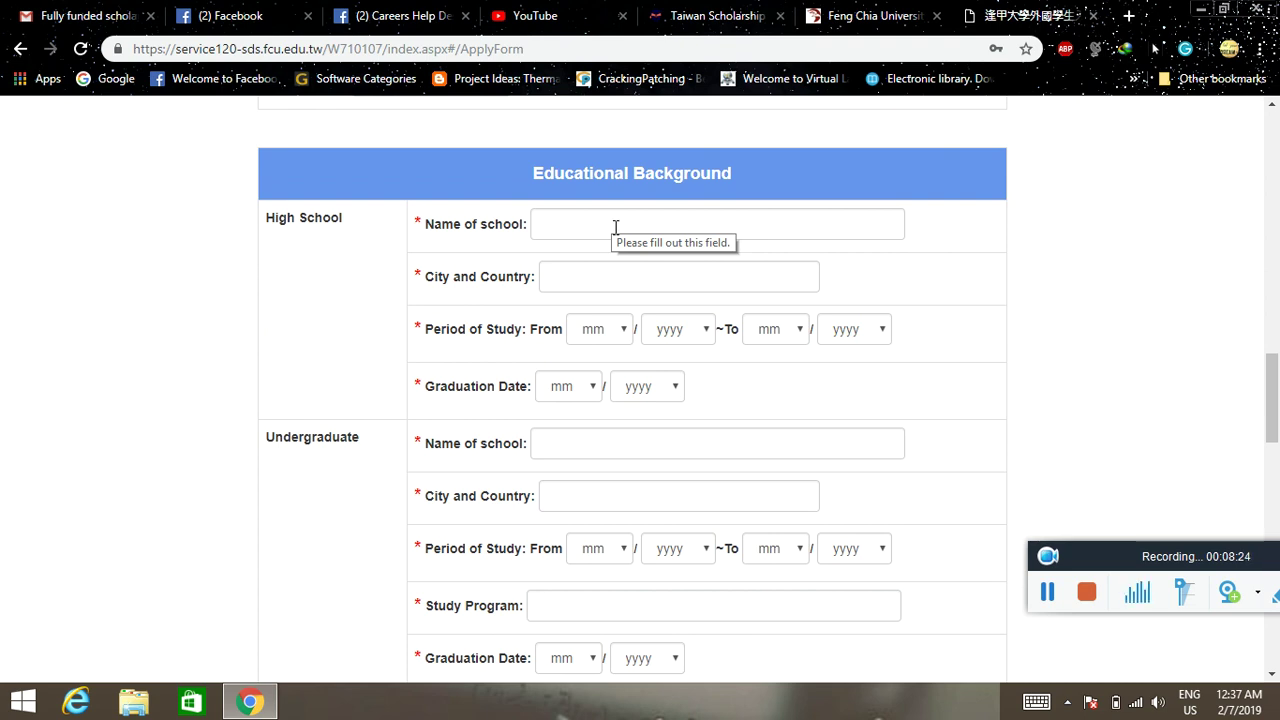
{"action": "scroll", "coordinate": [584, 328], "scroll_direction": "down", "scroll_amount": 1}
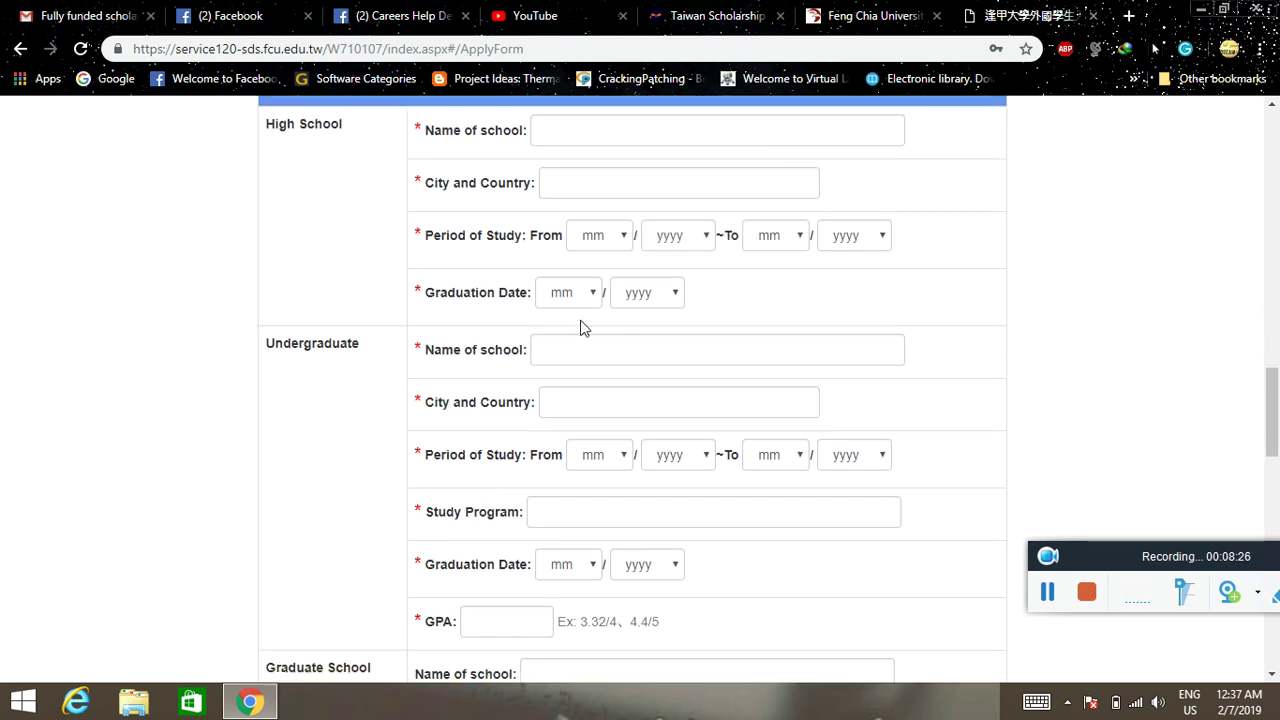
{"action": "scroll", "coordinate": [569, 357], "scroll_direction": "down", "scroll_amount": 2}
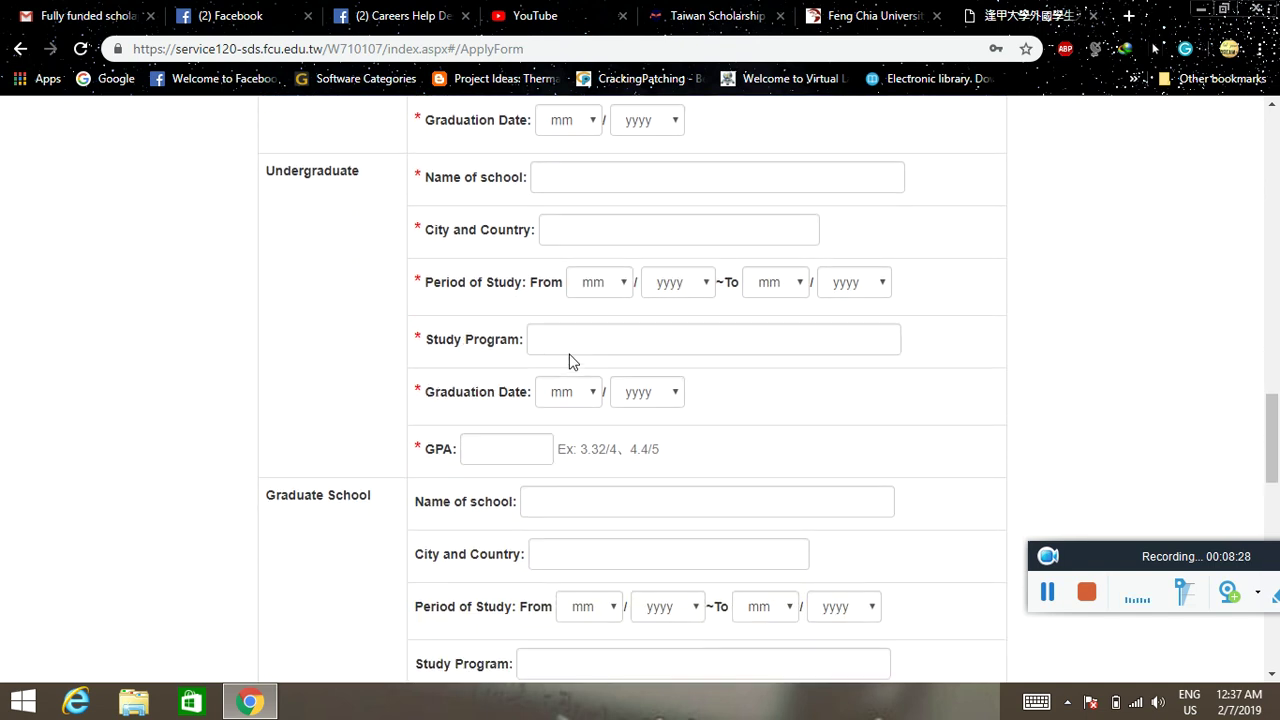
{"action": "scroll", "coordinate": [571, 363], "scroll_direction": "down", "scroll_amount": 1}
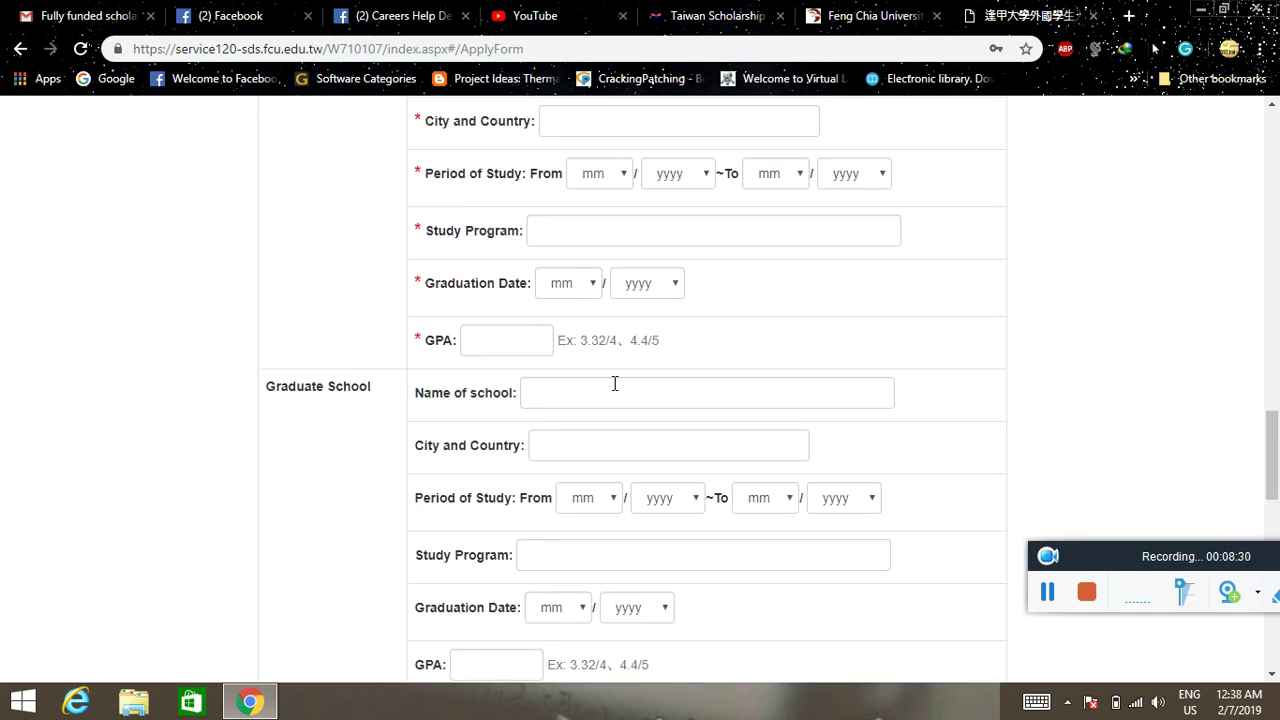
{"action": "scroll", "coordinate": [594, 384], "scroll_direction": "down", "scroll_amount": 3}
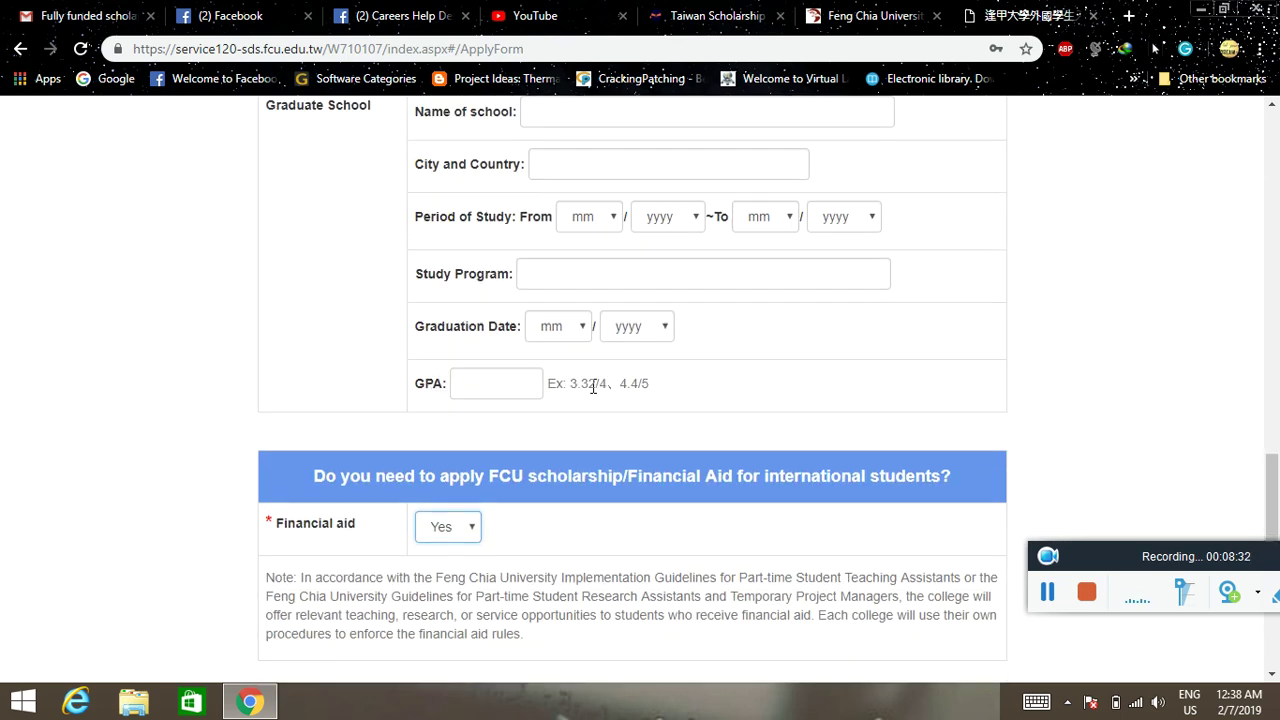
{"action": "scroll", "coordinate": [593, 386], "scroll_direction": "down", "scroll_amount": 5}
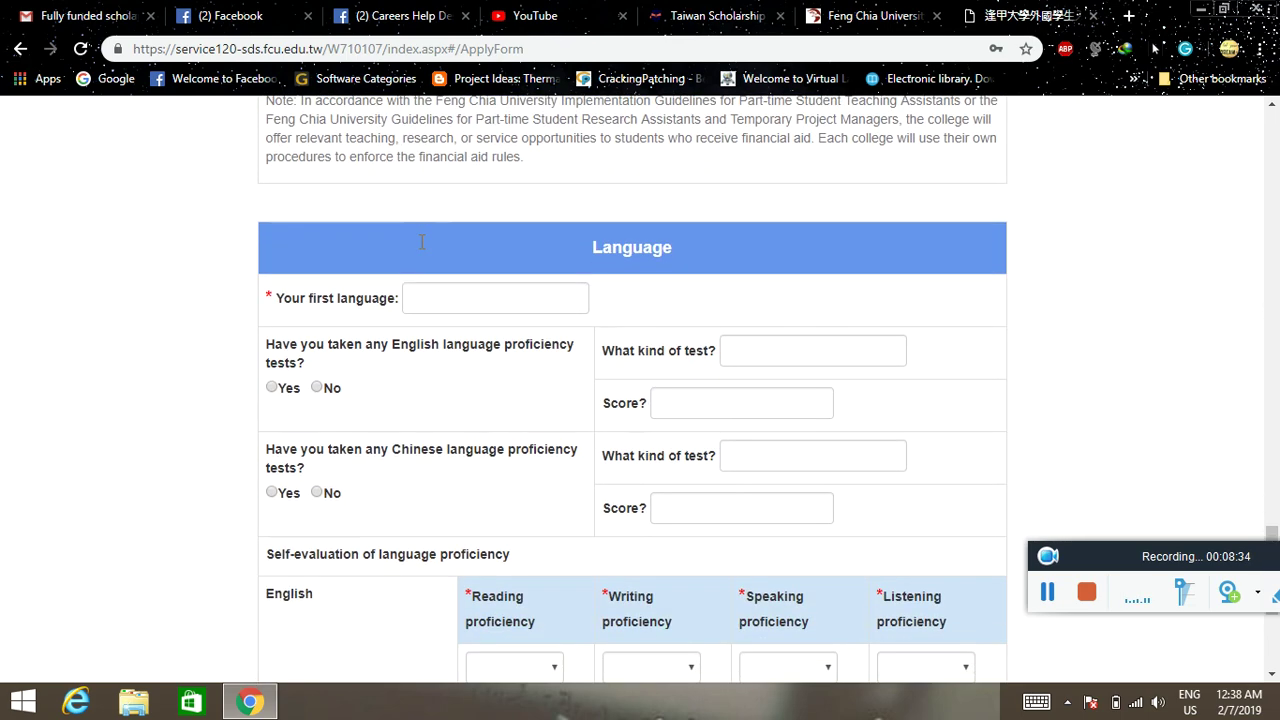
{"action": "scroll", "coordinate": [435, 345], "scroll_direction": "down", "scroll_amount": 3}
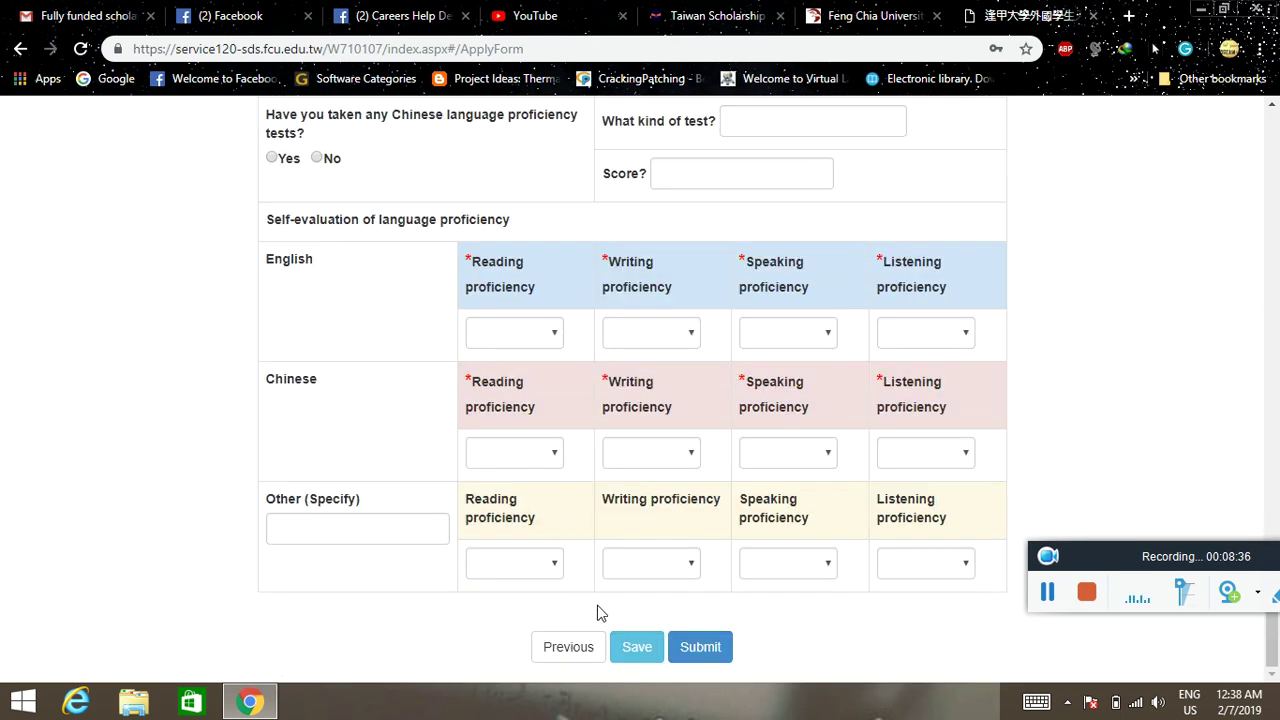
{"action": "scroll", "coordinate": [618, 584], "scroll_direction": "up", "scroll_amount": 15}
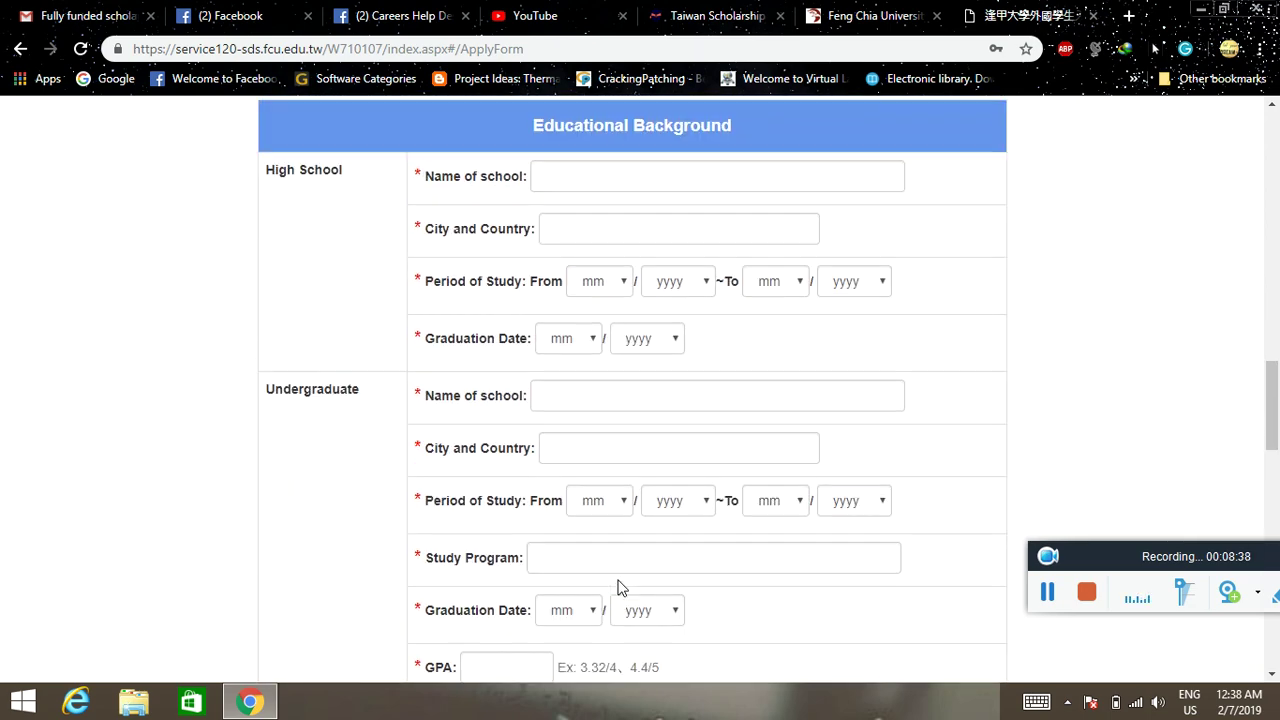
{"action": "scroll", "coordinate": [619, 580], "scroll_direction": "up", "scroll_amount": 10}
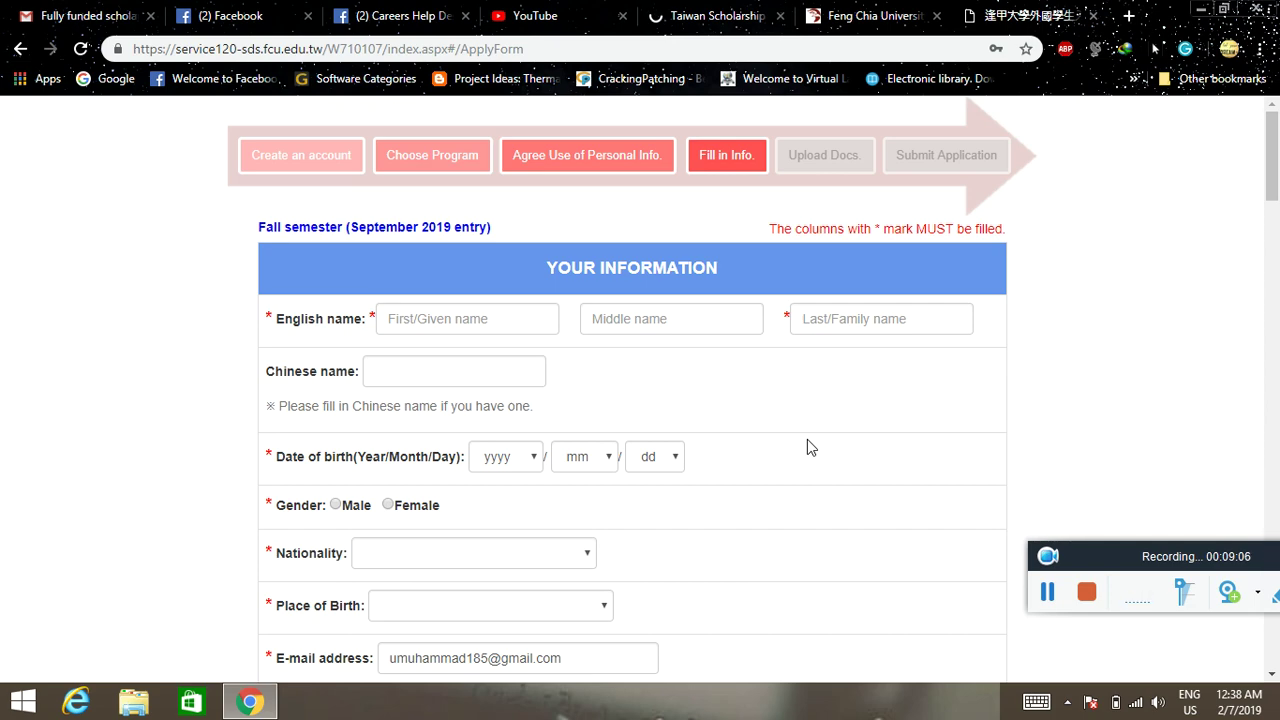
- Scroll from Your Information past Mailing Address and Educational Background to the Financial aid dropdown showing Yes
{"action": "scroll", "coordinate": [519, 400], "scroll_direction": "down", "scroll_amount": 5}
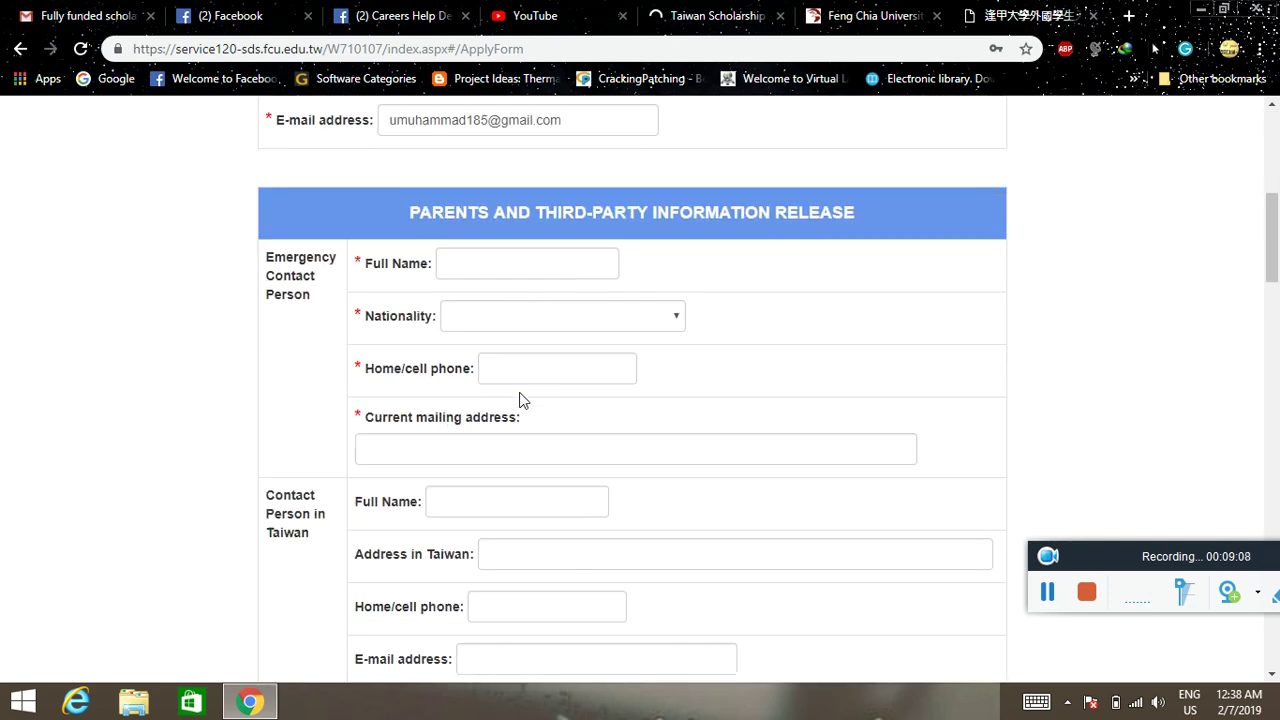
{"action": "scroll", "coordinate": [519, 400], "scroll_direction": "down", "scroll_amount": 6}
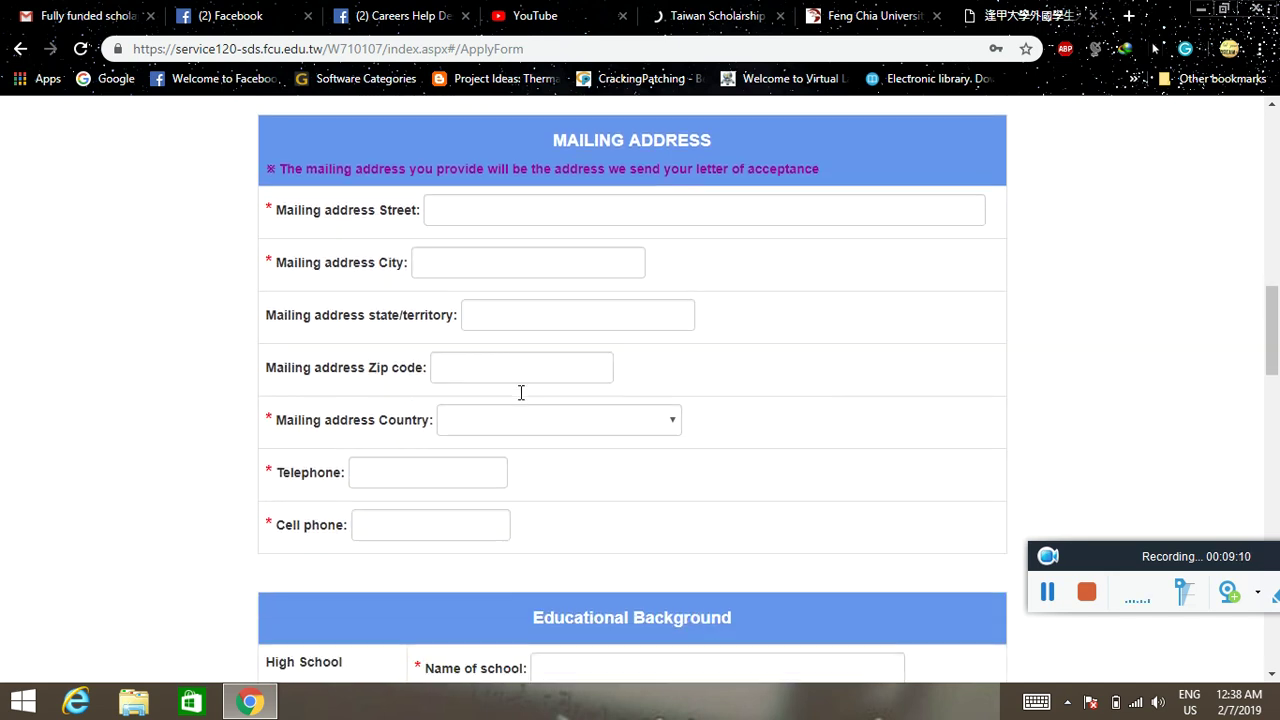
{"action": "scroll", "coordinate": [520, 393], "scroll_direction": "down", "scroll_amount": 3}
{"action": "scroll", "coordinate": [520, 395], "scroll_direction": "down", "scroll_amount": 3}
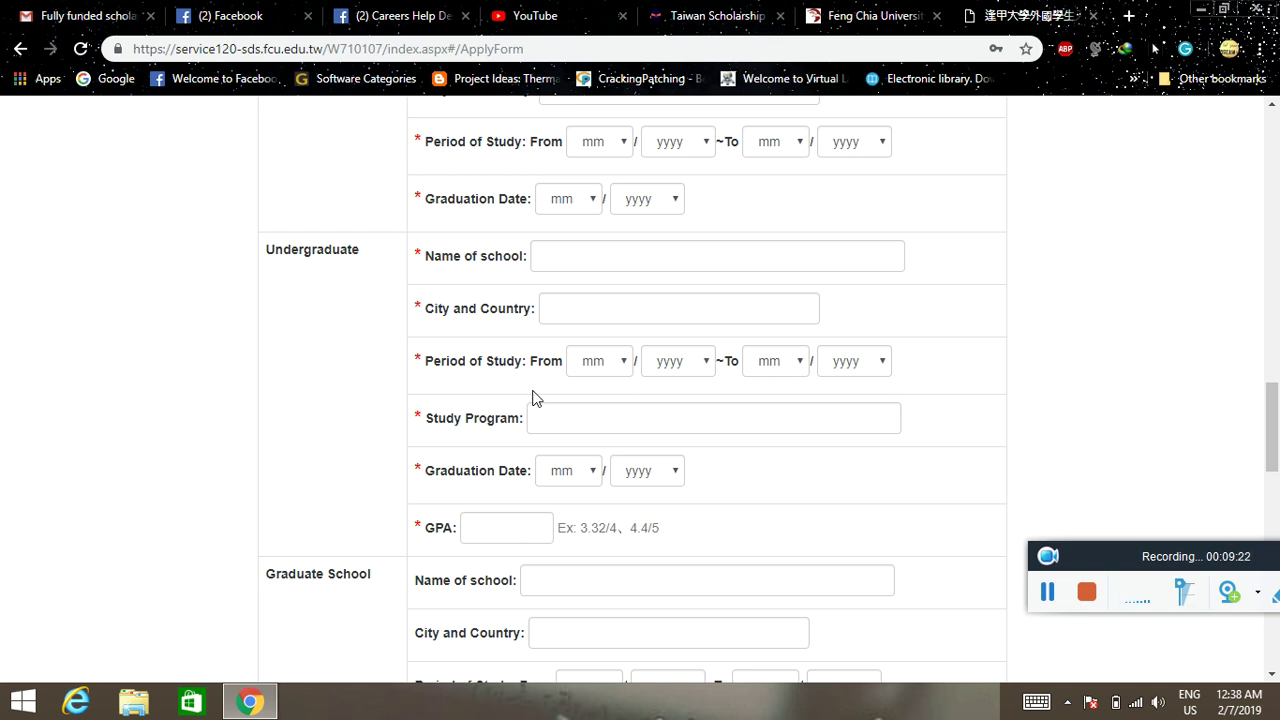
{"action": "scroll", "coordinate": [532, 397], "scroll_direction": "down", "scroll_amount": 3}
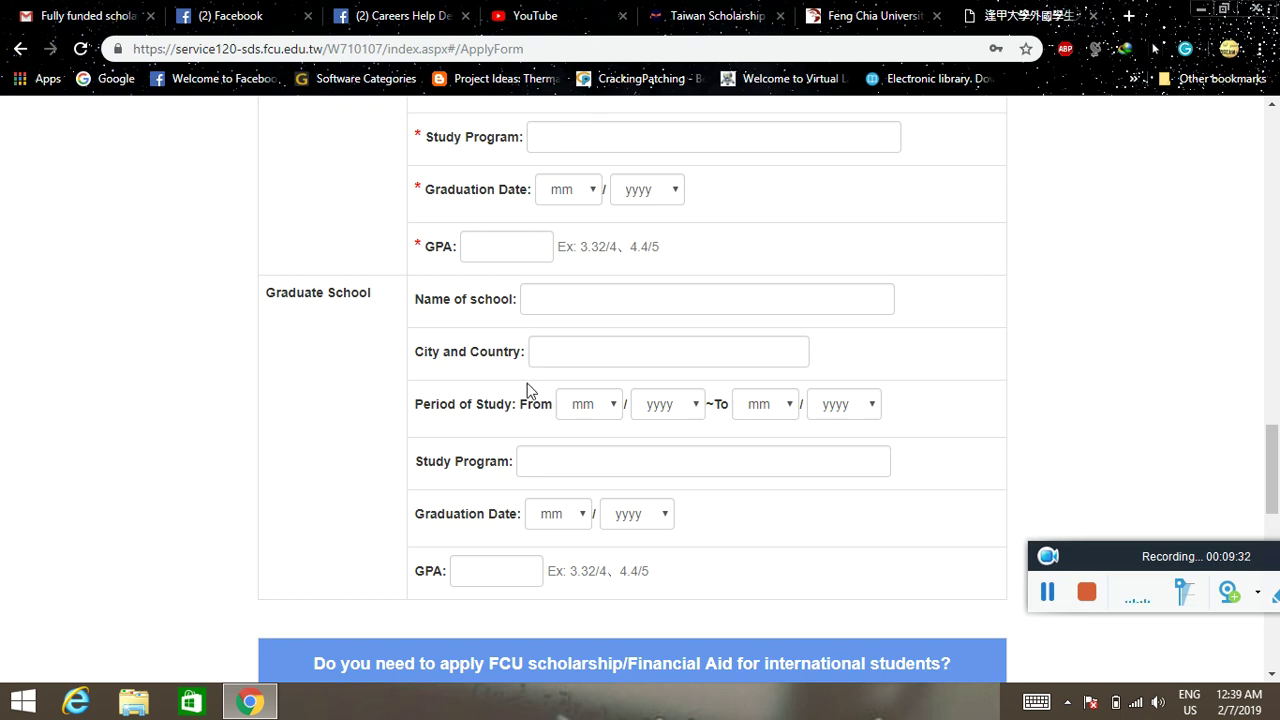
{"action": "scroll", "coordinate": [535, 397], "scroll_direction": "down", "scroll_amount": 5}
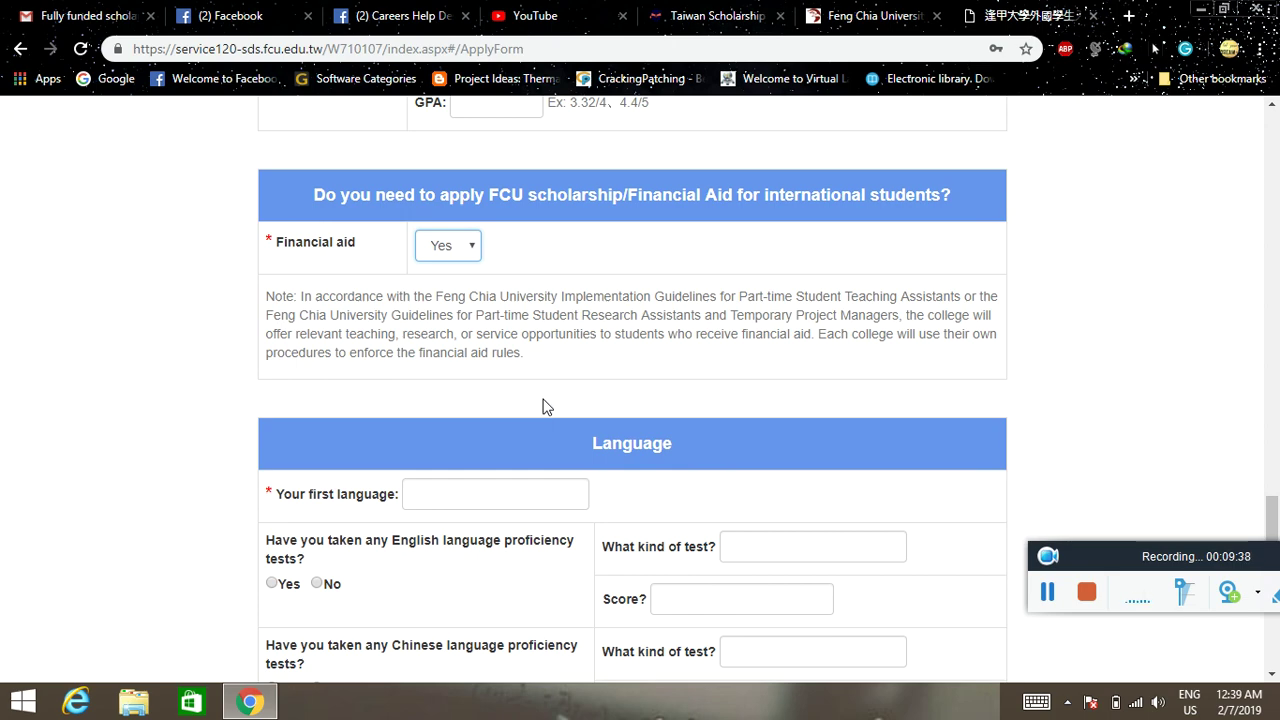
- Check the Feng Chia University Fall 2019 deadlines in the Taiwan Scholarship listings
{"action": "left_click", "coordinate": [690, 15]}
{"action": "scroll", "coordinate": [514, 274], "scroll_direction": "down", "scroll_amount": 5}
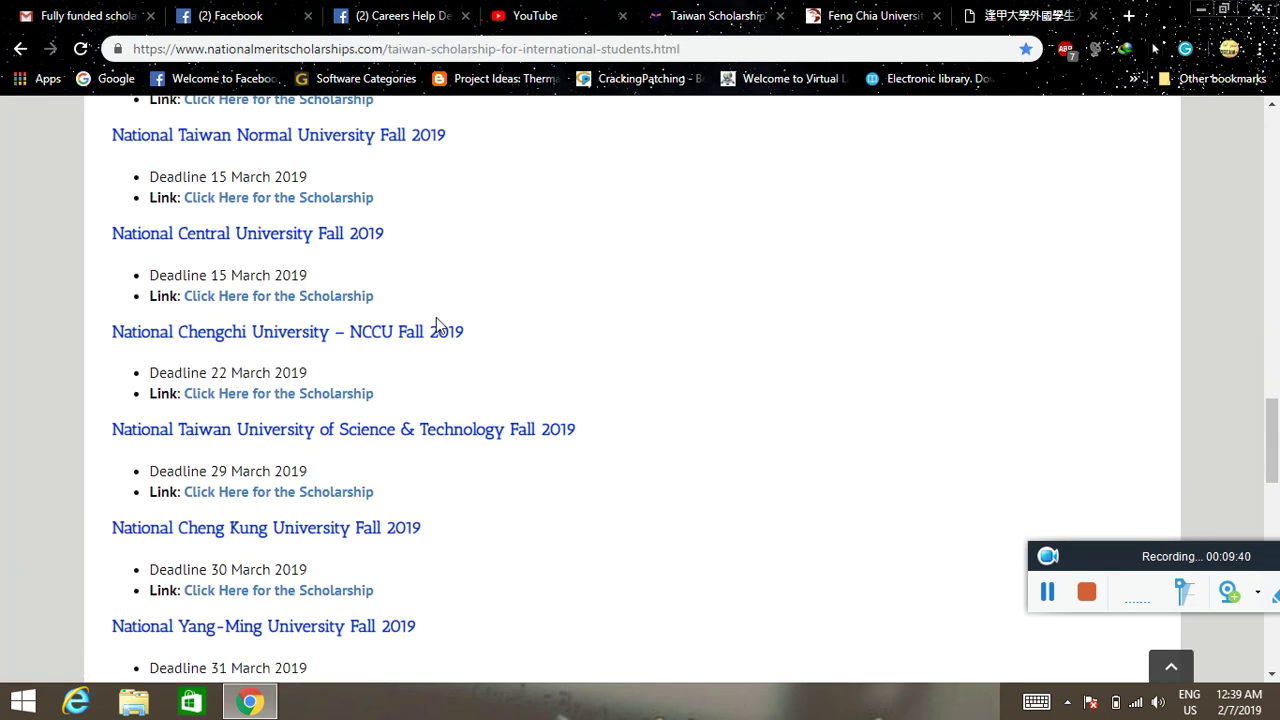
{"action": "scroll", "coordinate": [436, 325], "scroll_direction": "up", "scroll_amount": 8}
{"action": "scroll", "coordinate": [435, 318], "scroll_direction": "down", "scroll_amount": 6}
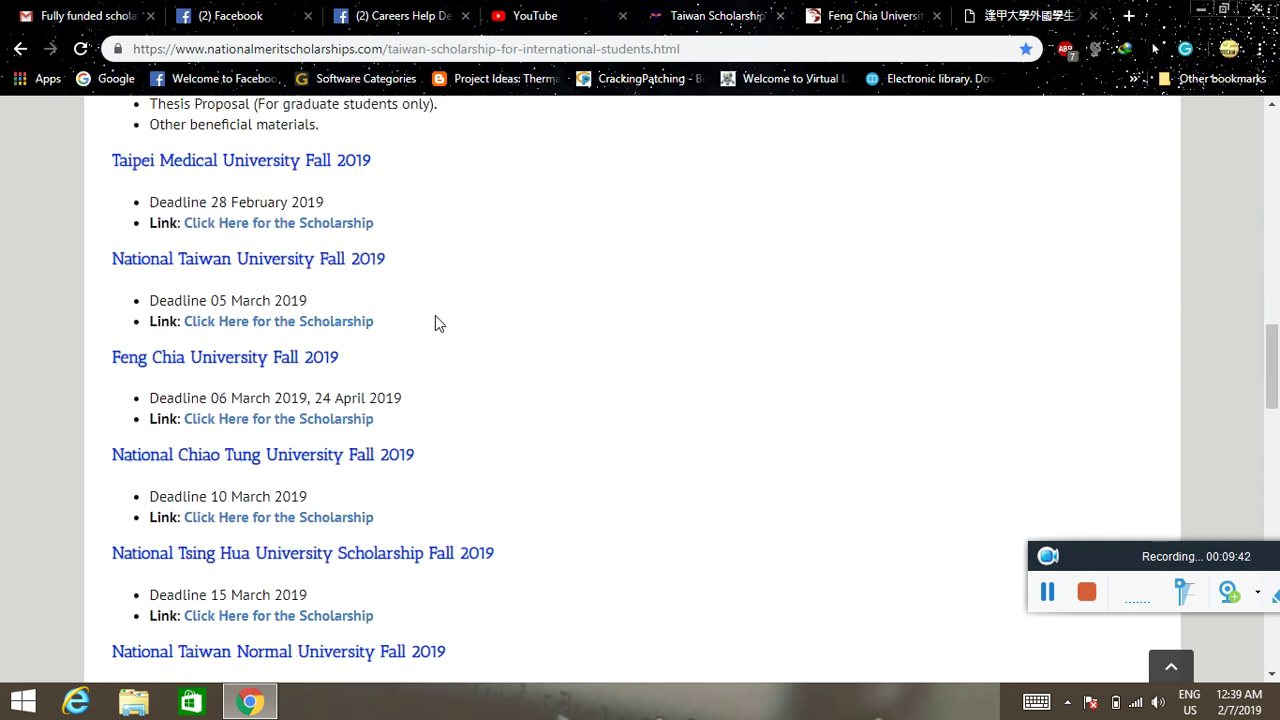
- Return to the Feng Chia application form and scroll down to the Submit button
{"action": "left_click", "coordinate": [988, 12]}
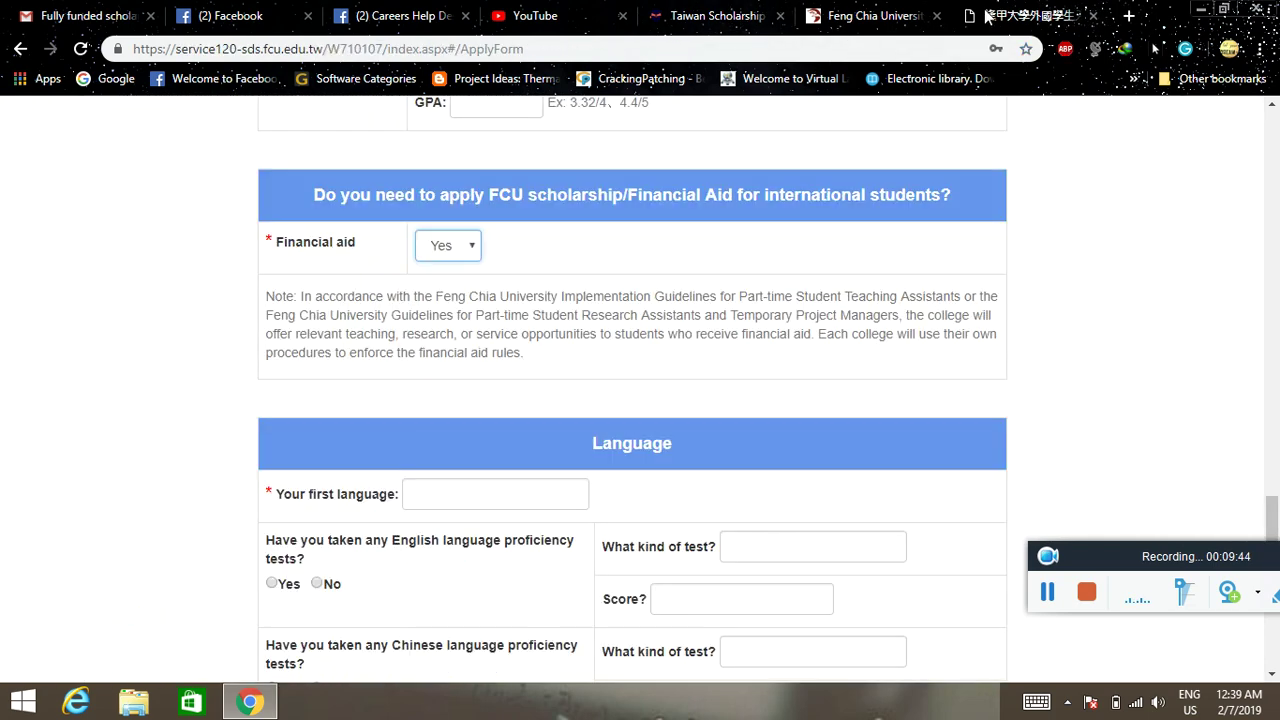
{"action": "scroll", "coordinate": [552, 303], "scroll_direction": "down", "scroll_amount": 4}
{"action": "scroll", "coordinate": [554, 303], "scroll_direction": "down", "scroll_amount": 1}
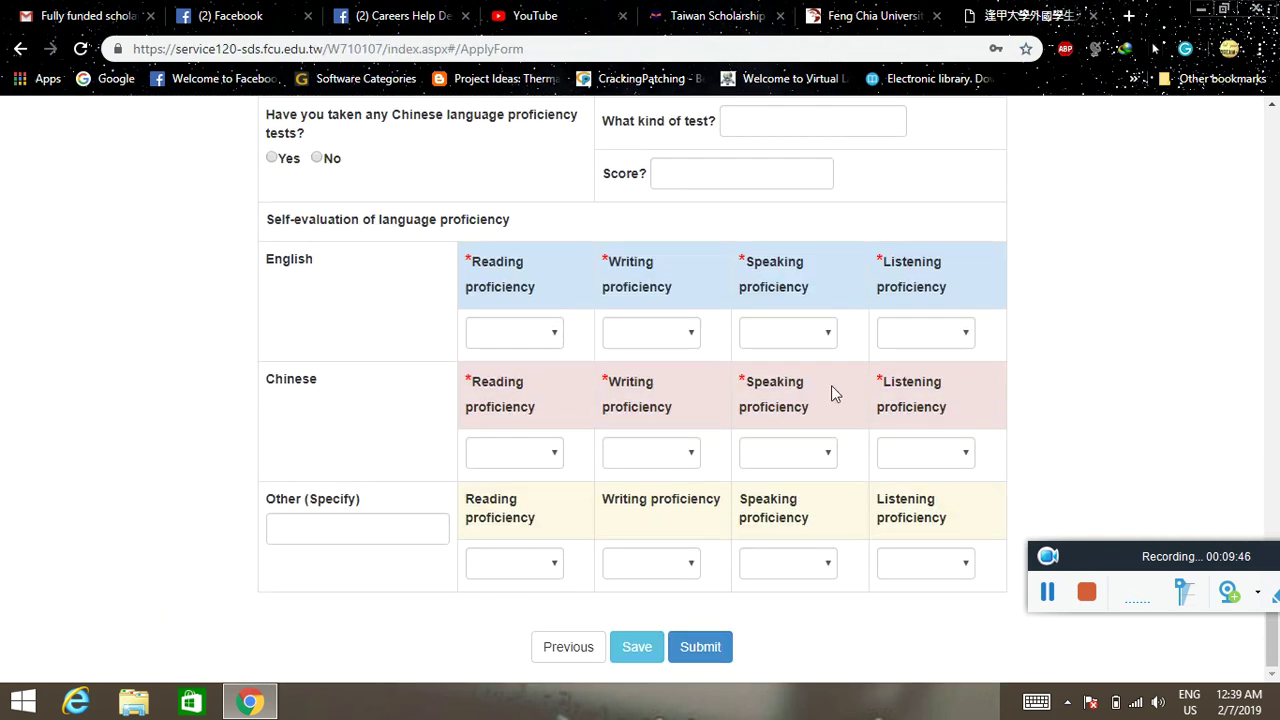